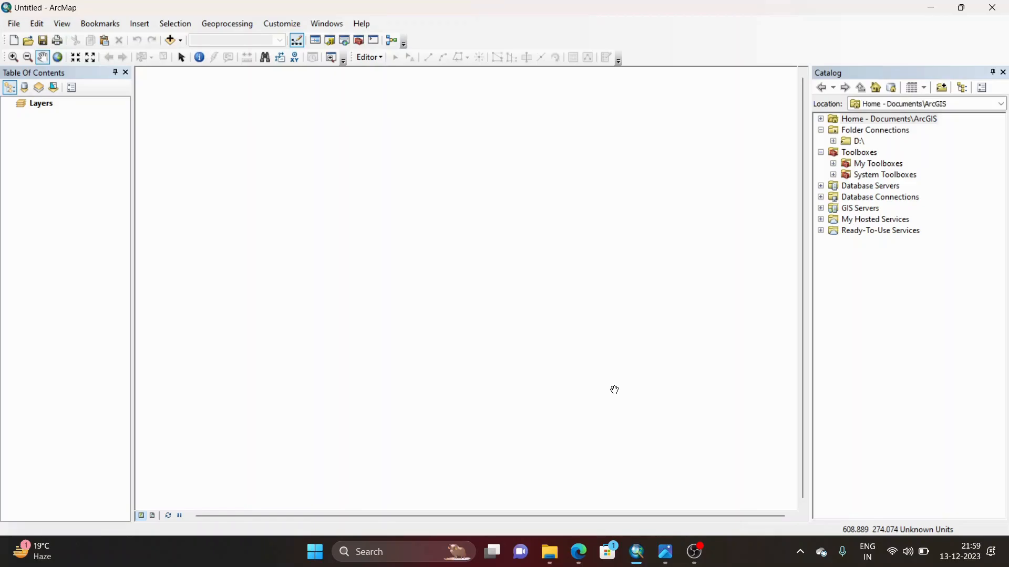
# Look at the UTM zones map image, switch to the Edge browser and search the web for "UTM ZONE OF MUMBAI"
pyautogui.click(666, 556)
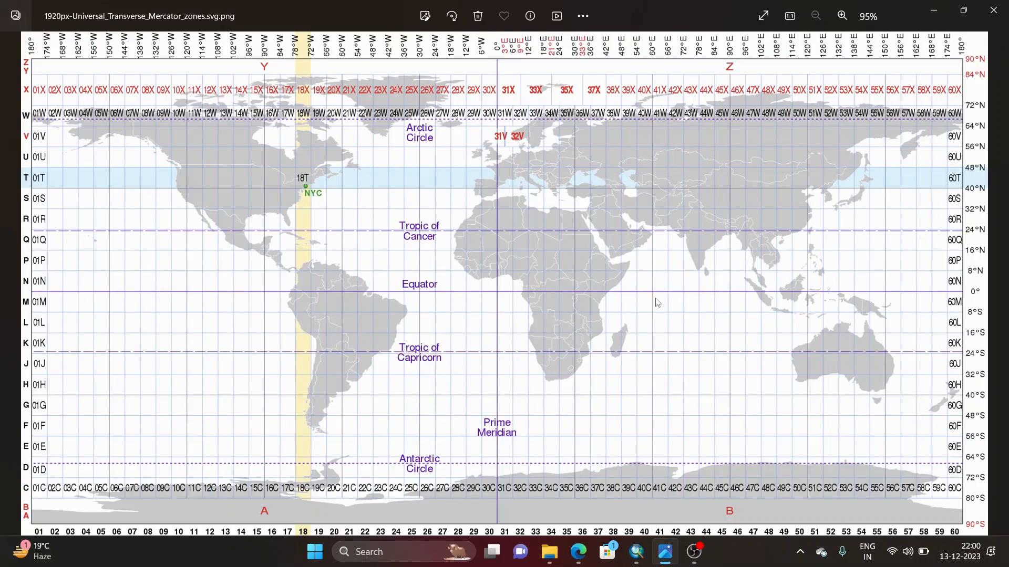
pyautogui.click(578, 551)
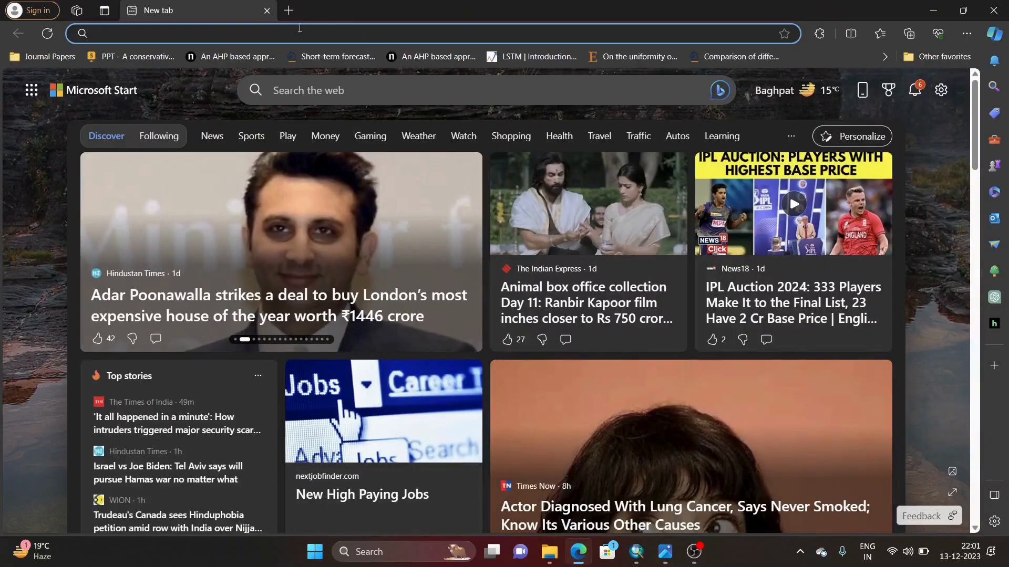
pyautogui.click(303, 36)
pyautogui.write('UTM')
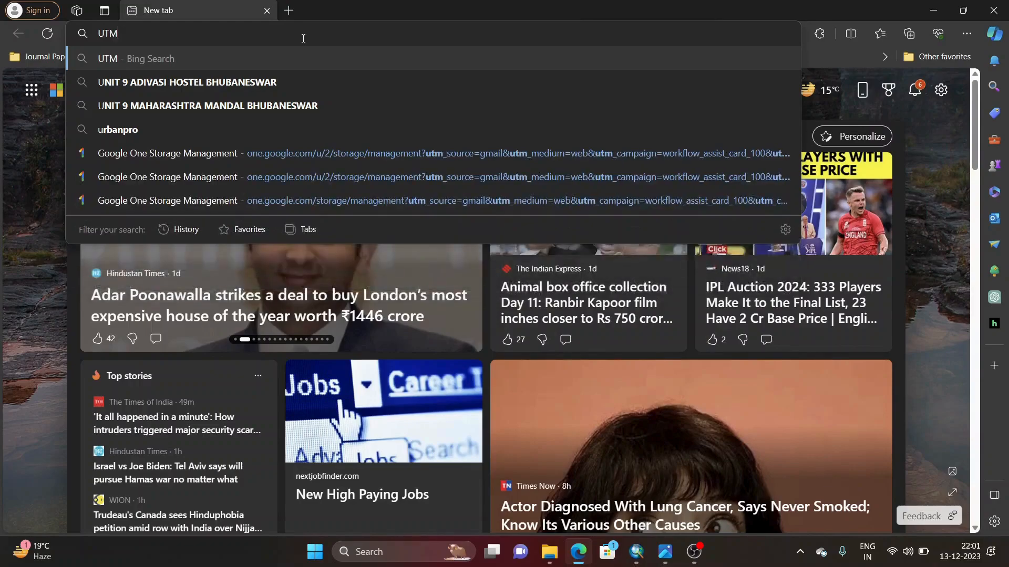
pyautogui.write(' ZONE ')
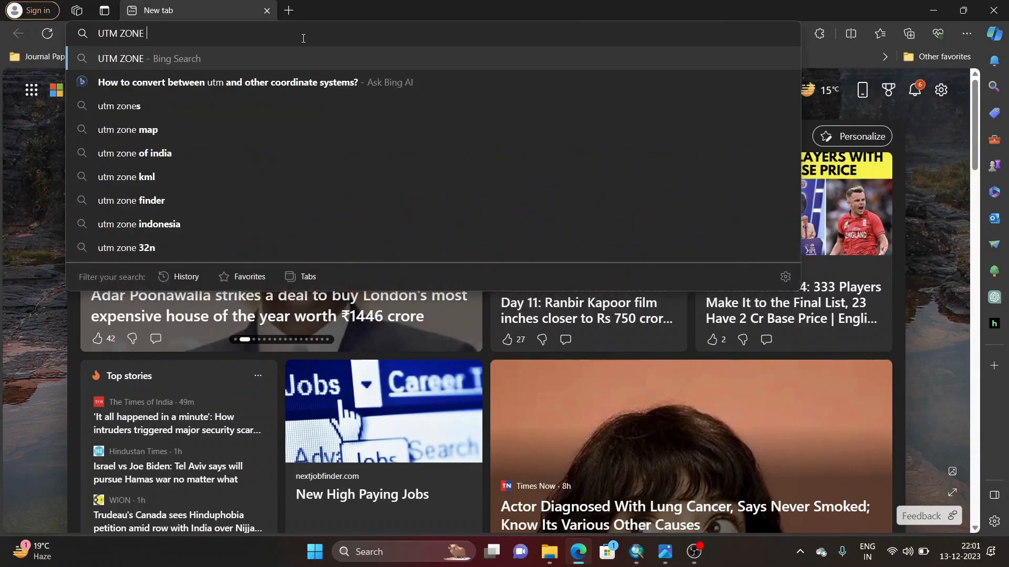
pyautogui.write('OF MUMBAI')
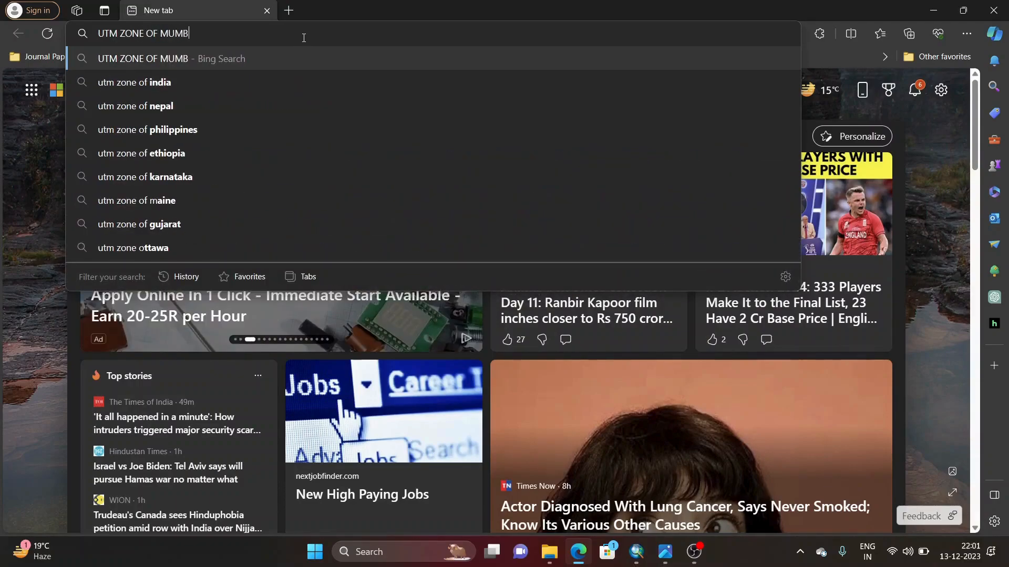
pyautogui.press('Return')
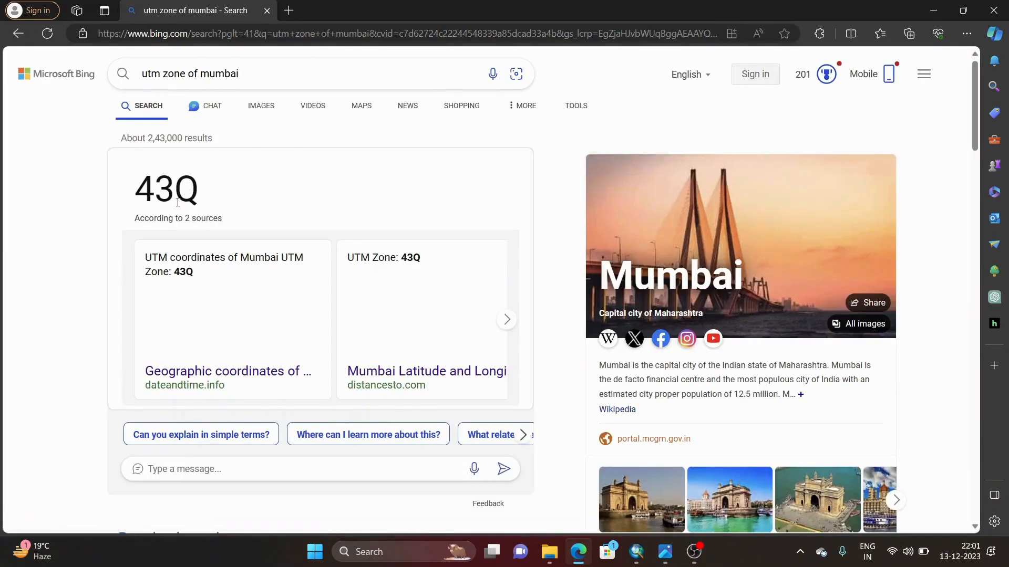
# Switch to ArcMap and expand the Projections and Transformations toolset of Data Management Tools in the system toolboxes
pyautogui.click(639, 560)
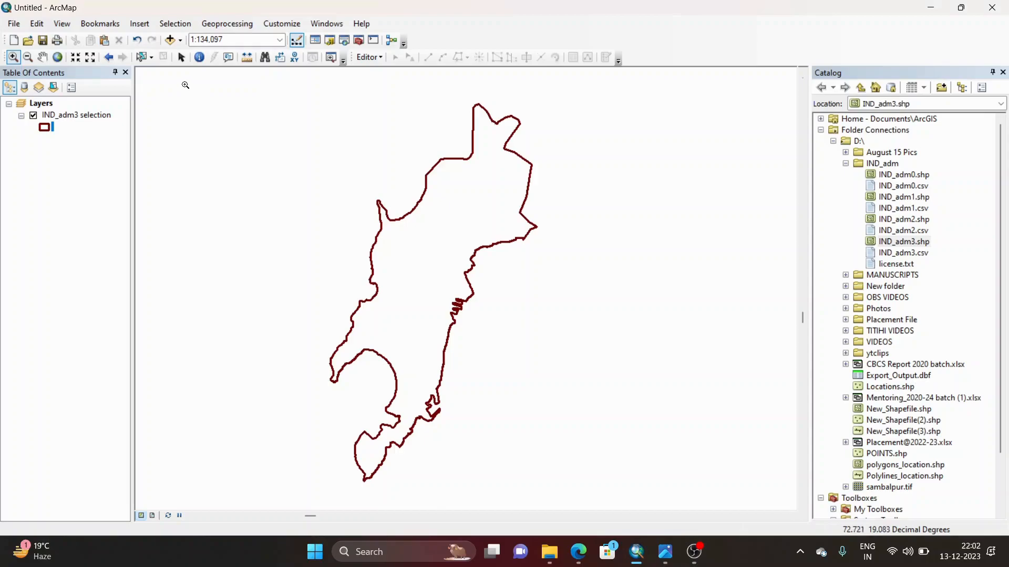
pyautogui.click(177, 63)
pyautogui.click(833, 142)
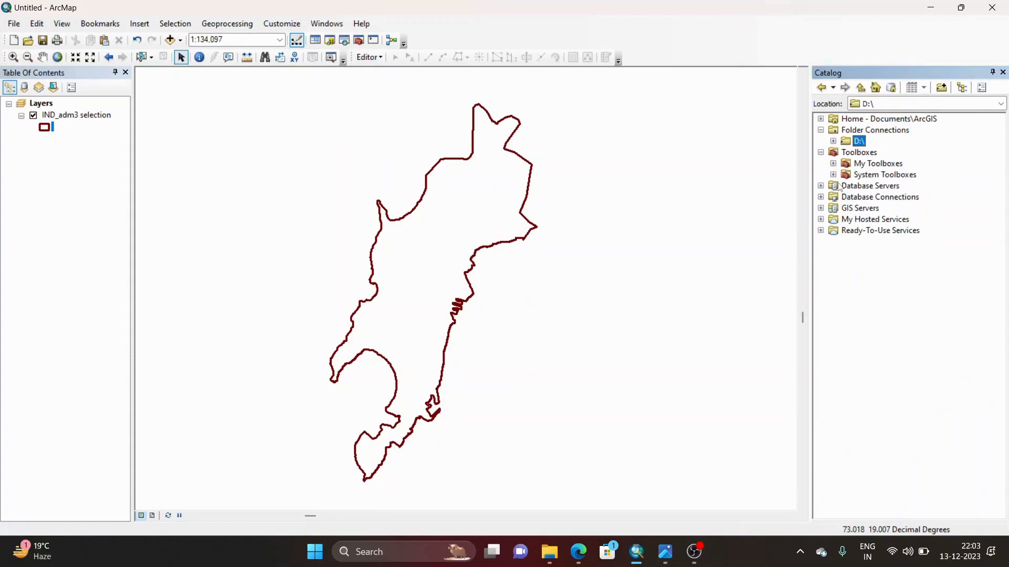
pyautogui.click(833, 175)
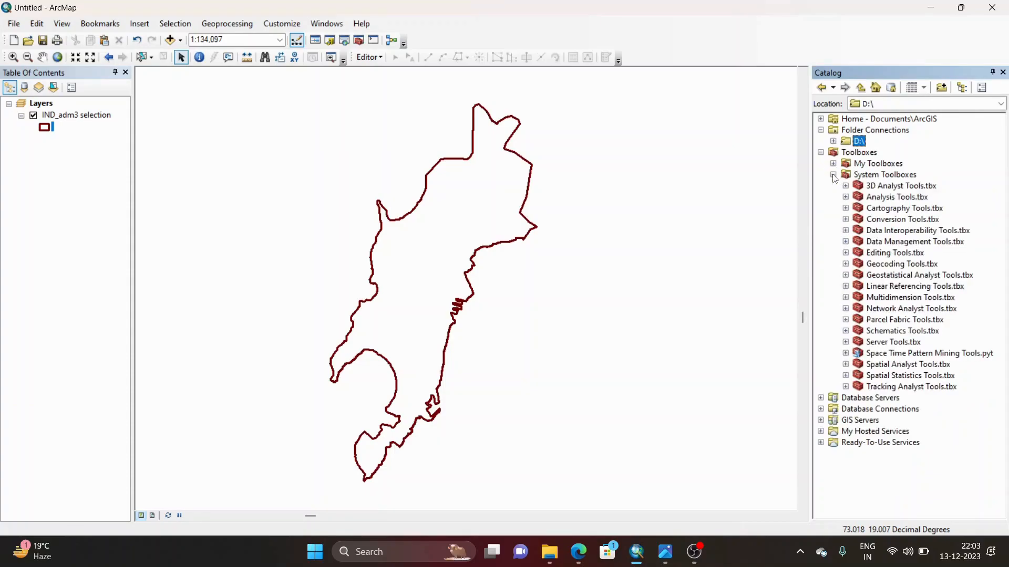
pyautogui.click(845, 241)
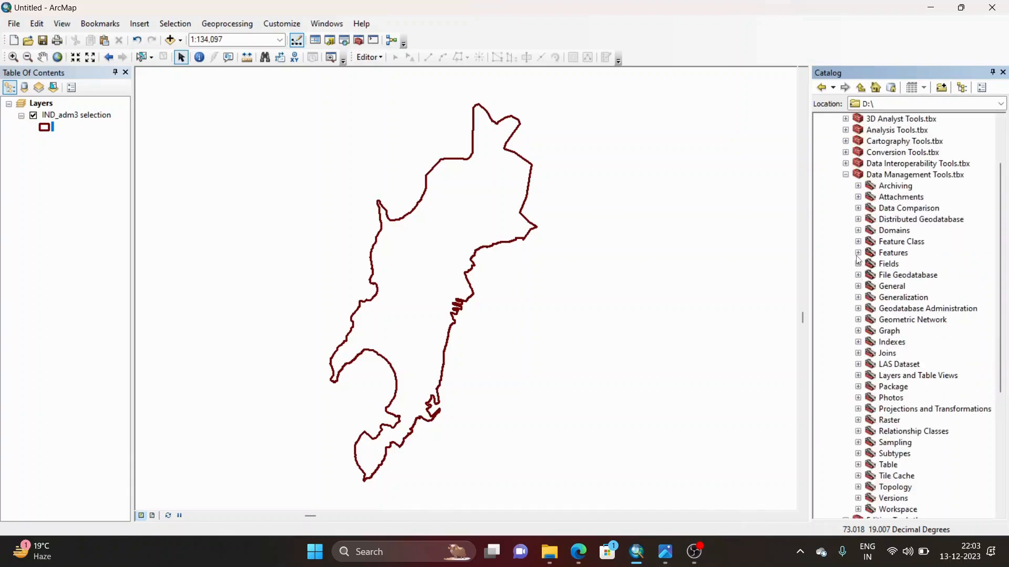
pyautogui.click(859, 409)
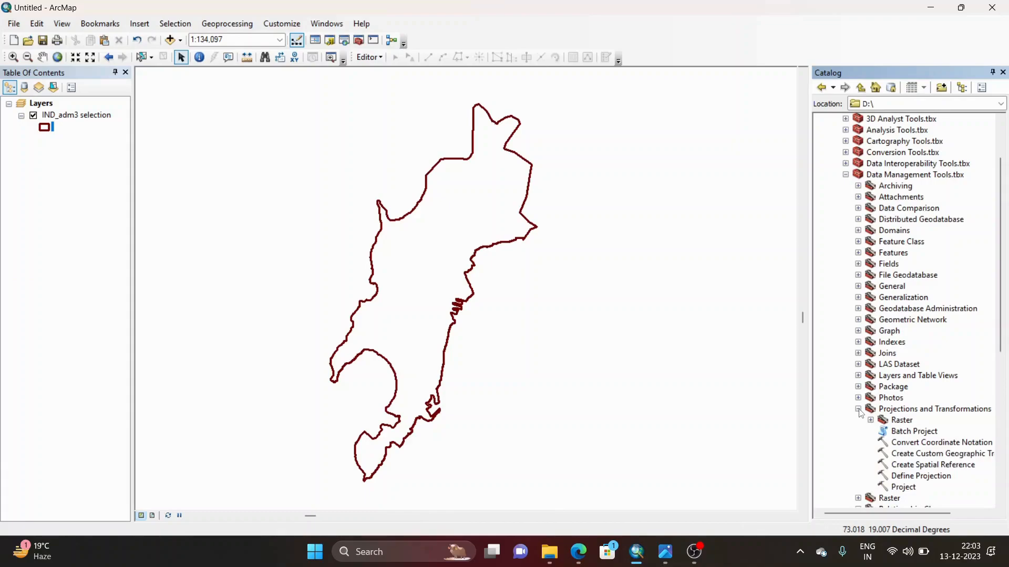
pyautogui.scroll(-2, 864, 414)
pyautogui.scroll(-1, 863, 414)
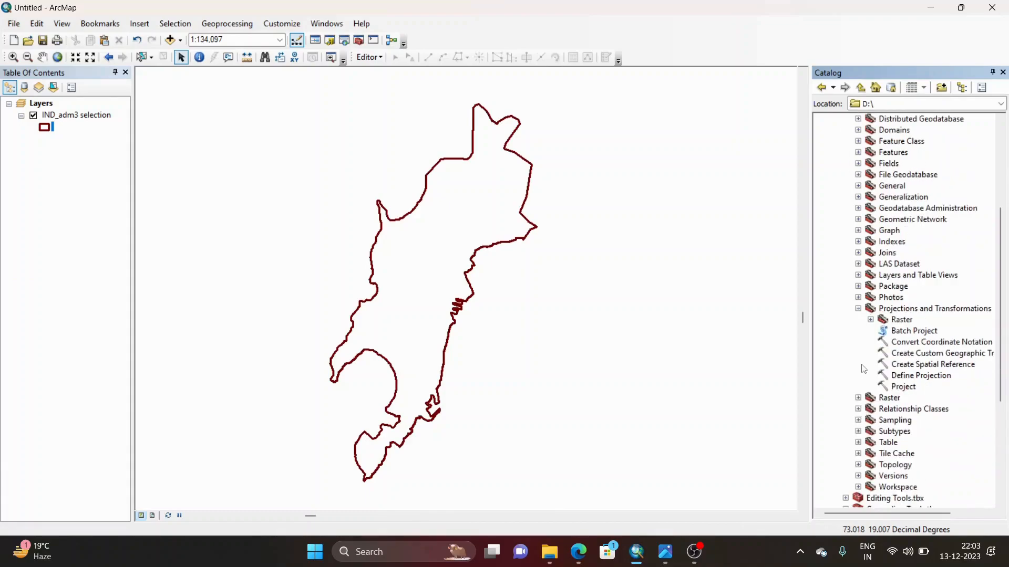
pyautogui.click(871, 320)
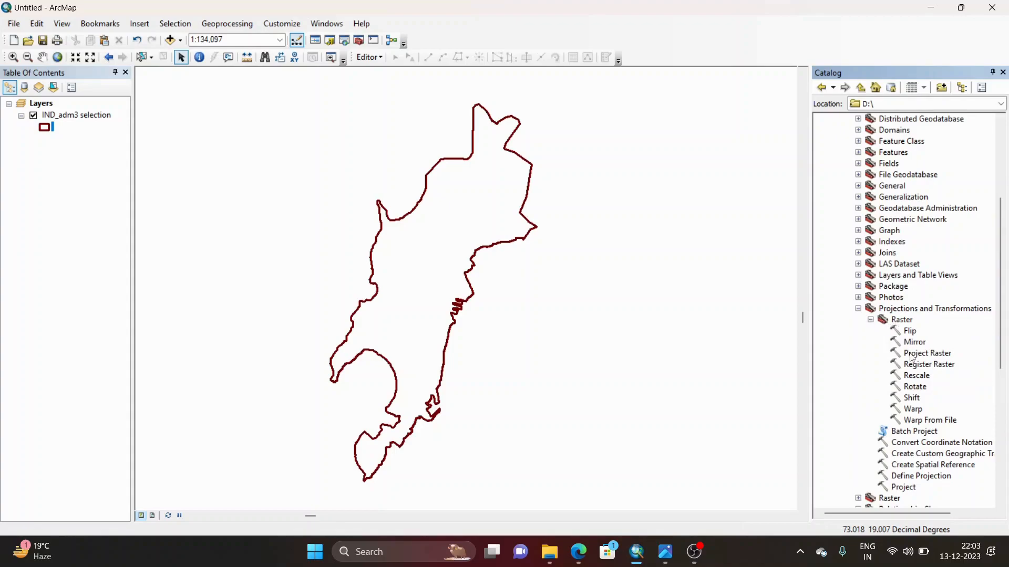
pyautogui.click(870, 320)
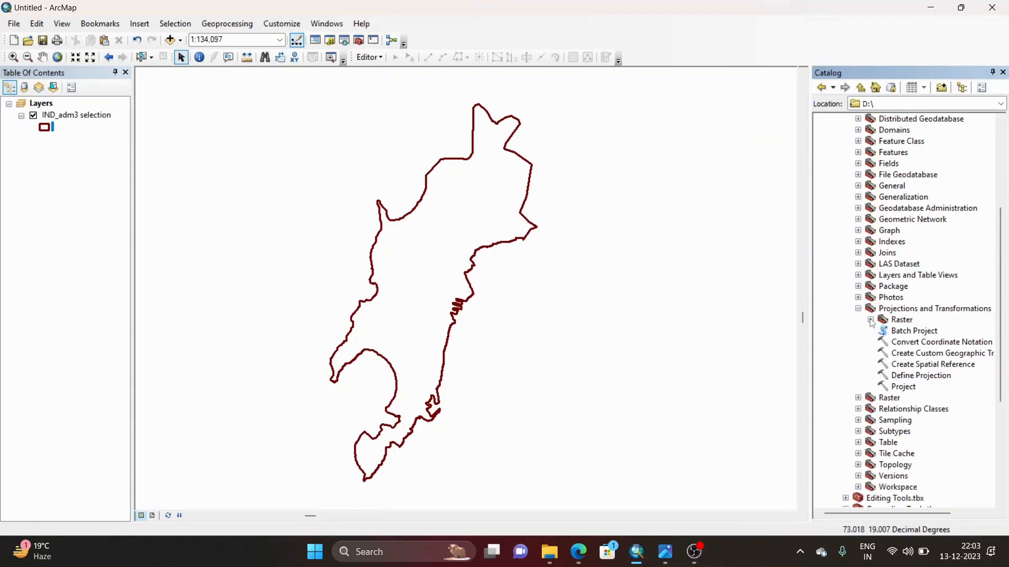
pyautogui.click(909, 375)
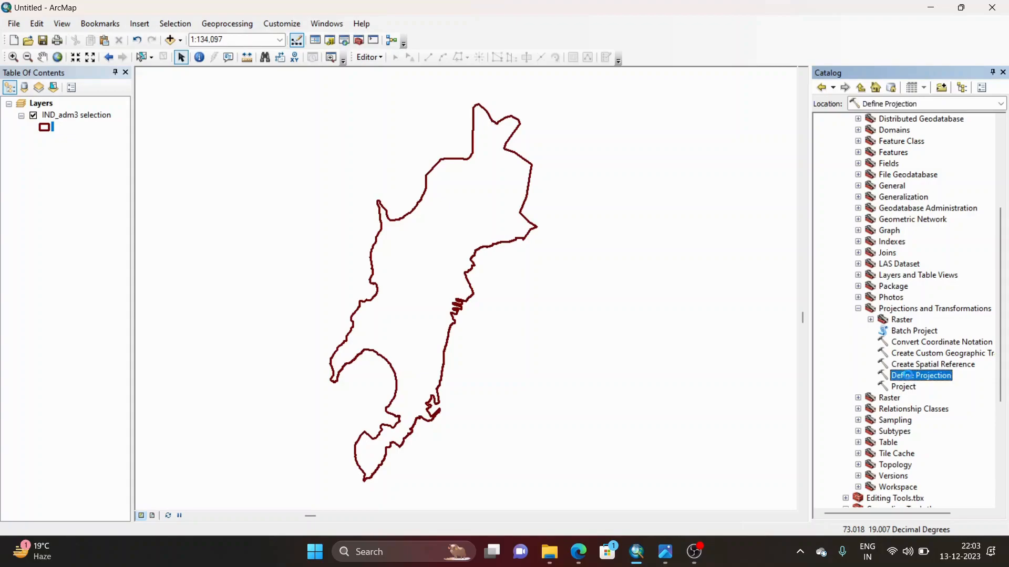
pyautogui.doubleClick(909, 376)
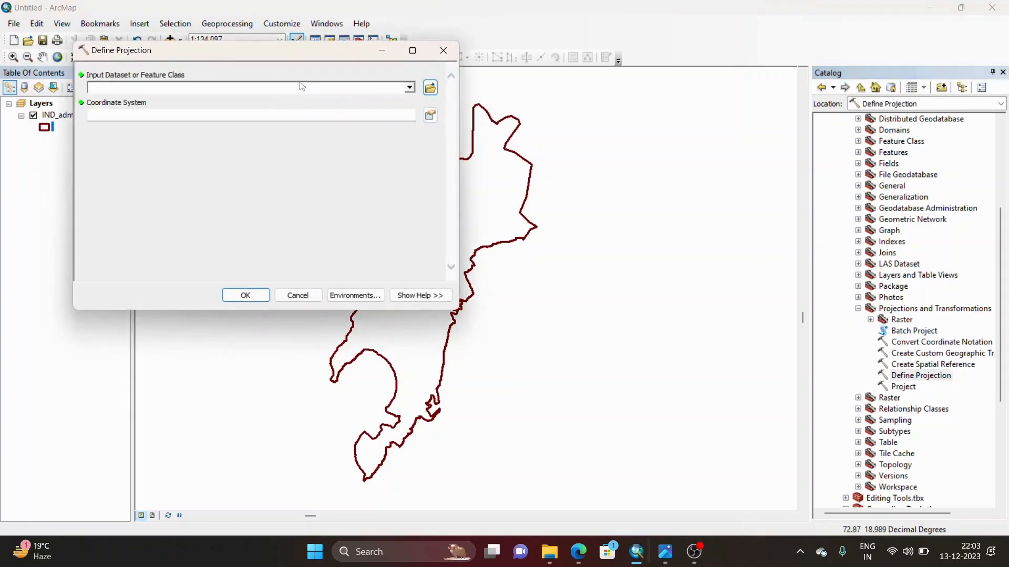
pyautogui.moveTo(295, 63); pyautogui.dragTo(356, 109)
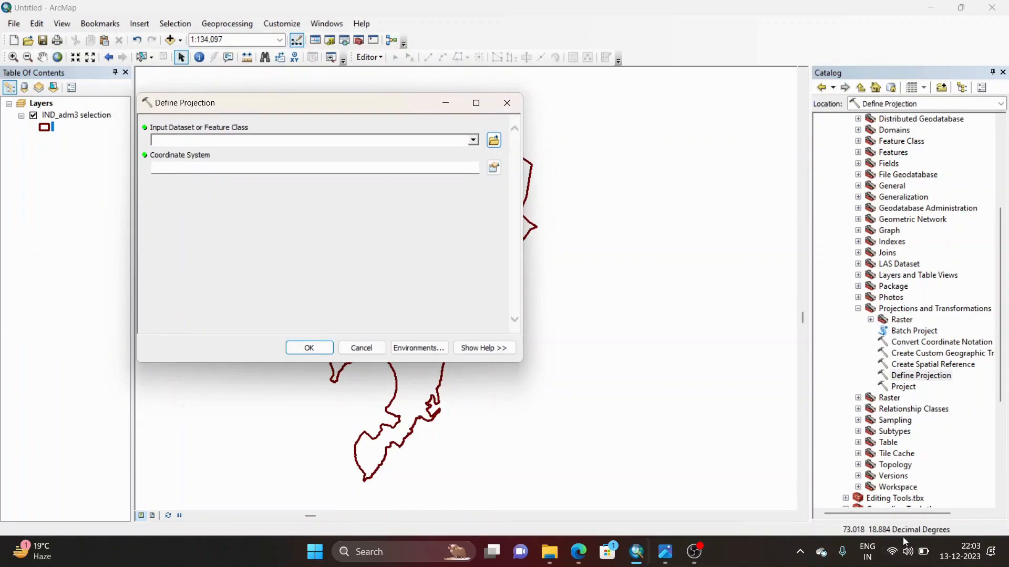
pyautogui.click(473, 140)
pyautogui.click(220, 154)
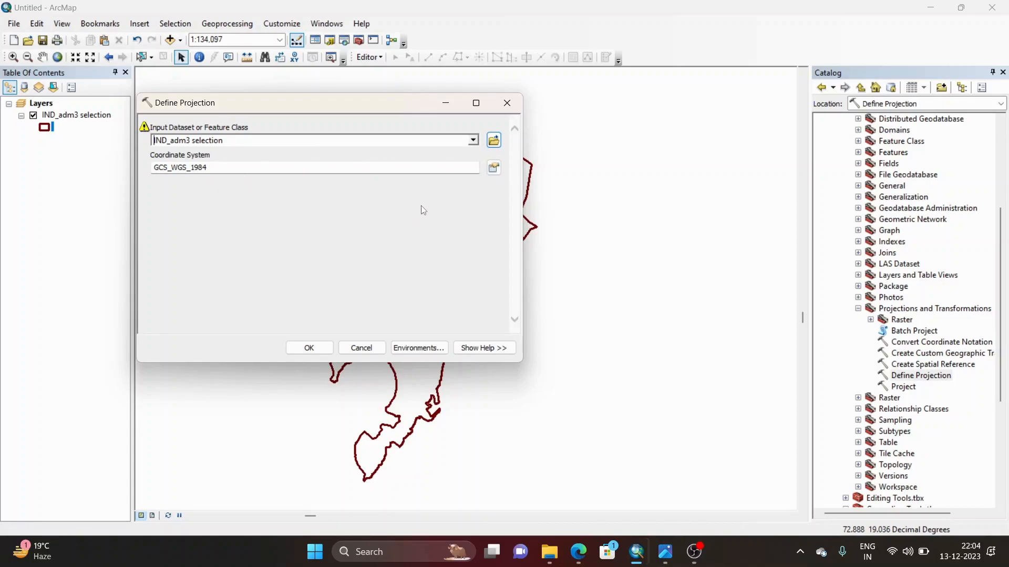
pyautogui.click(507, 102)
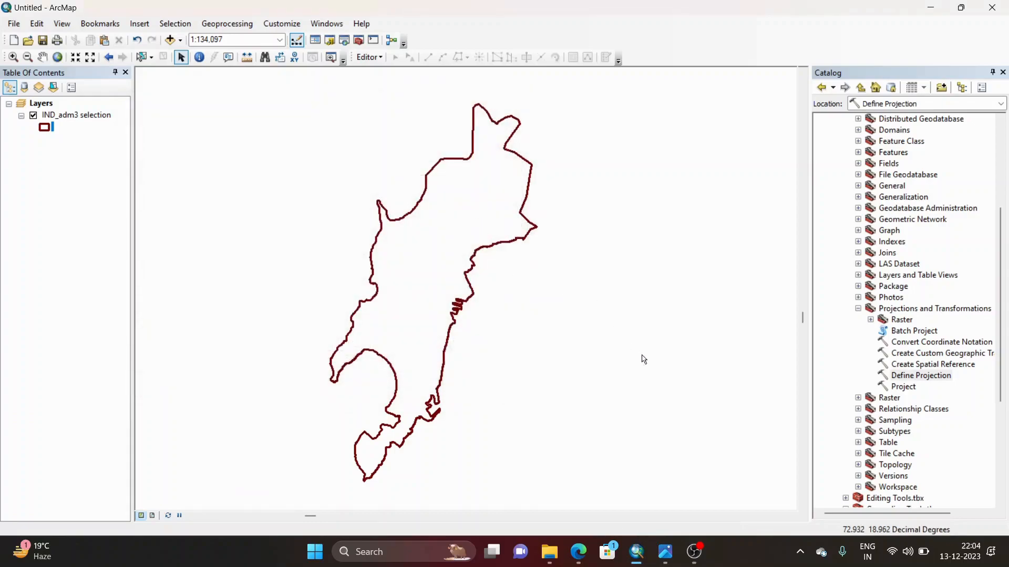
# Open the Project tool and choose the IND_adm3 selection layer as its input dataset
pyautogui.click(904, 387)
pyautogui.doubleClick(903, 386)
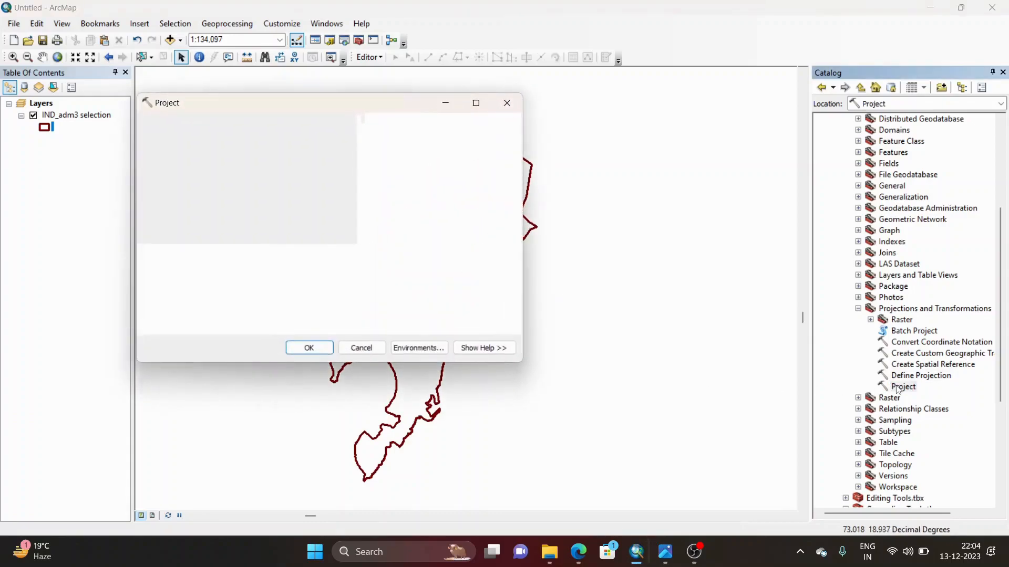
pyautogui.click(474, 140)
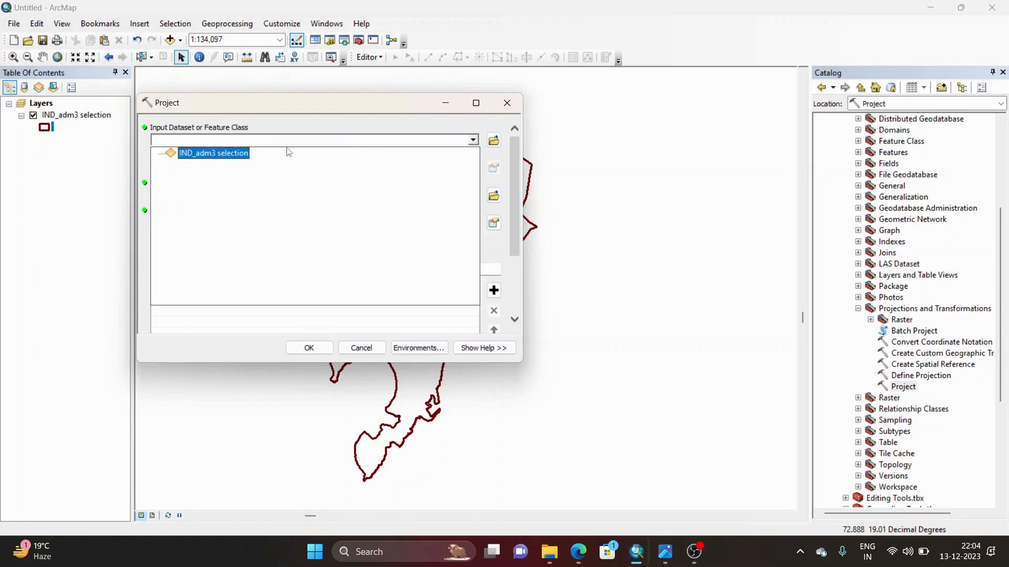
pyautogui.click(239, 152)
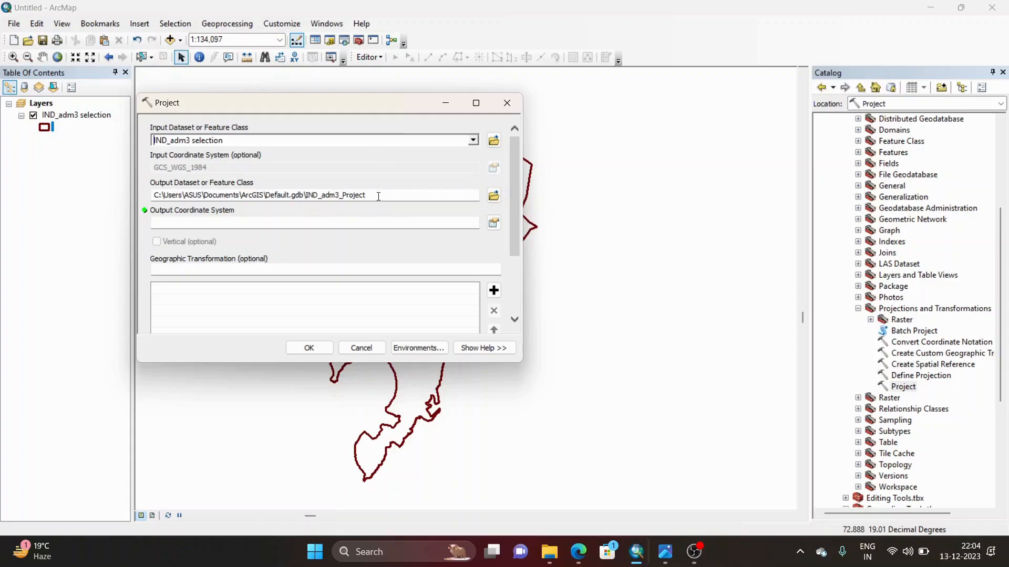
# Browse the output coordinate systems to the projected UTM systems for WGS 1984, Northern Hemisphere
pyautogui.click(495, 225)
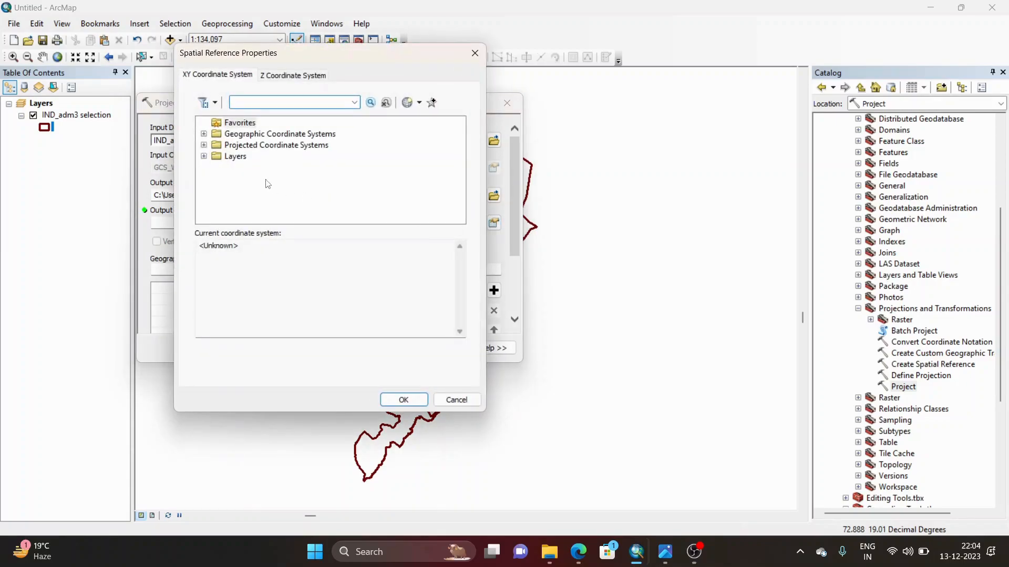
pyautogui.click(204, 145)
pyautogui.scroll(-2, 252, 181)
pyautogui.click(216, 190)
pyautogui.click(216, 189)
pyautogui.click(216, 179)
pyautogui.scroll(-3, 219, 184)
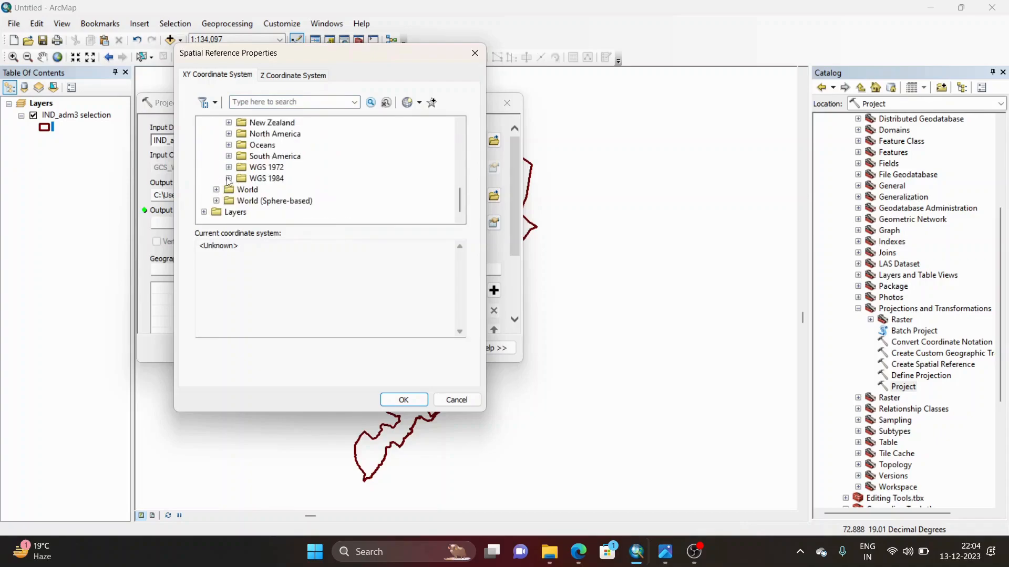
pyautogui.click(229, 179)
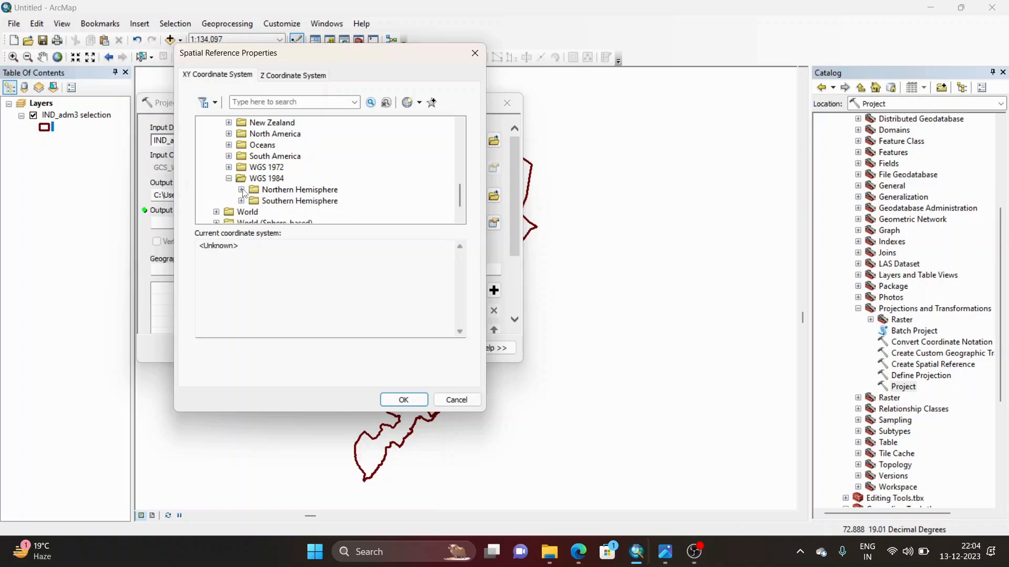
pyautogui.click(242, 190)
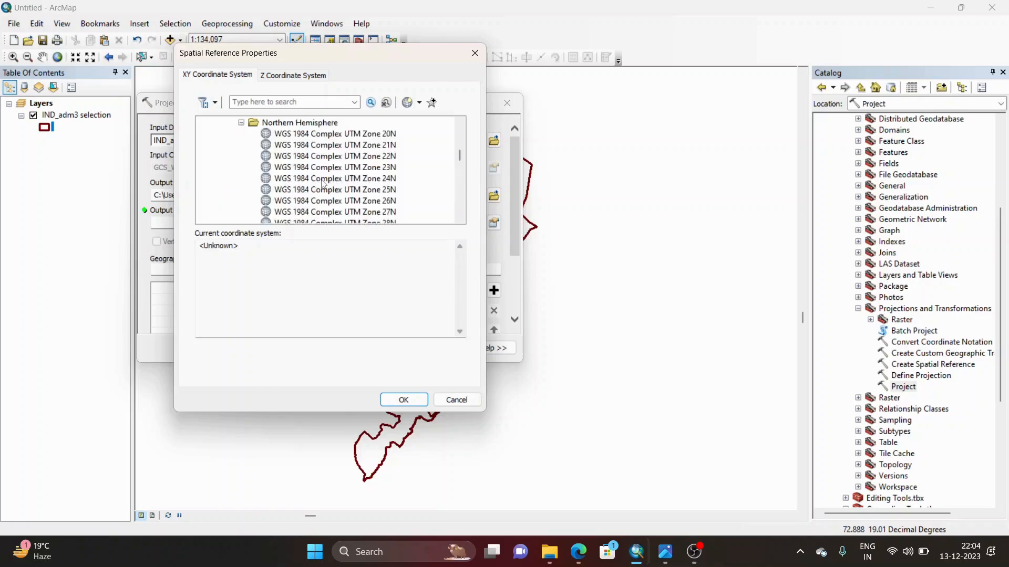
# Set the Project tool's output coordinate system to WGS 1984 UTM Zone 43N
pyautogui.scroll(-20, 323, 184)
pyautogui.scroll(-3, 324, 184)
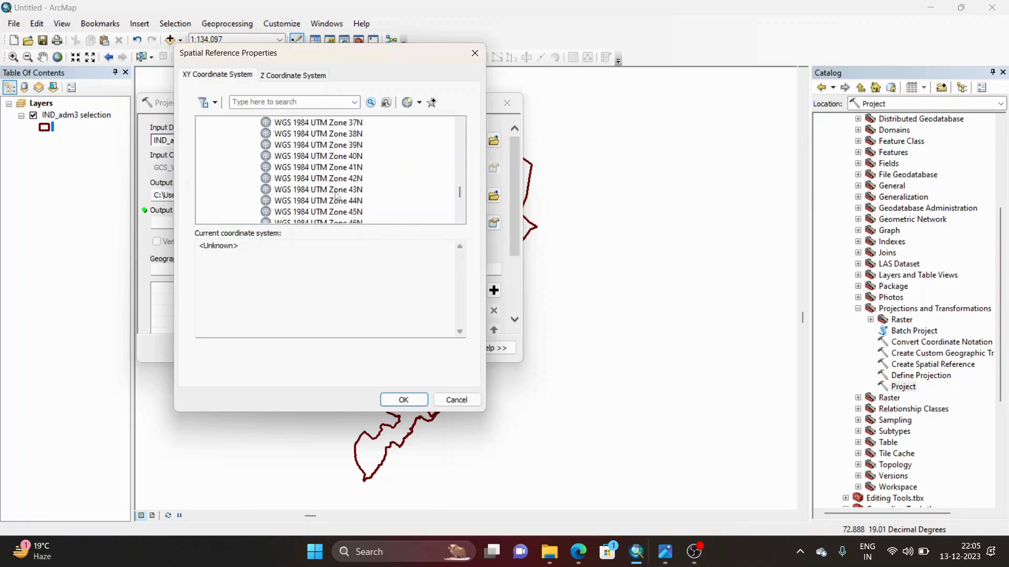
pyautogui.click(336, 190)
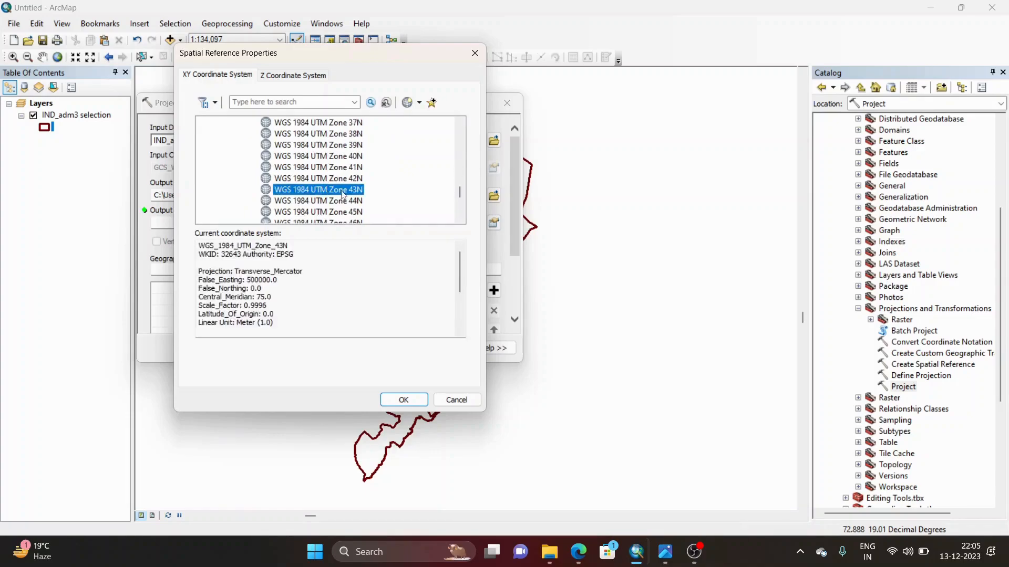
pyautogui.scroll(-3, 362, 194)
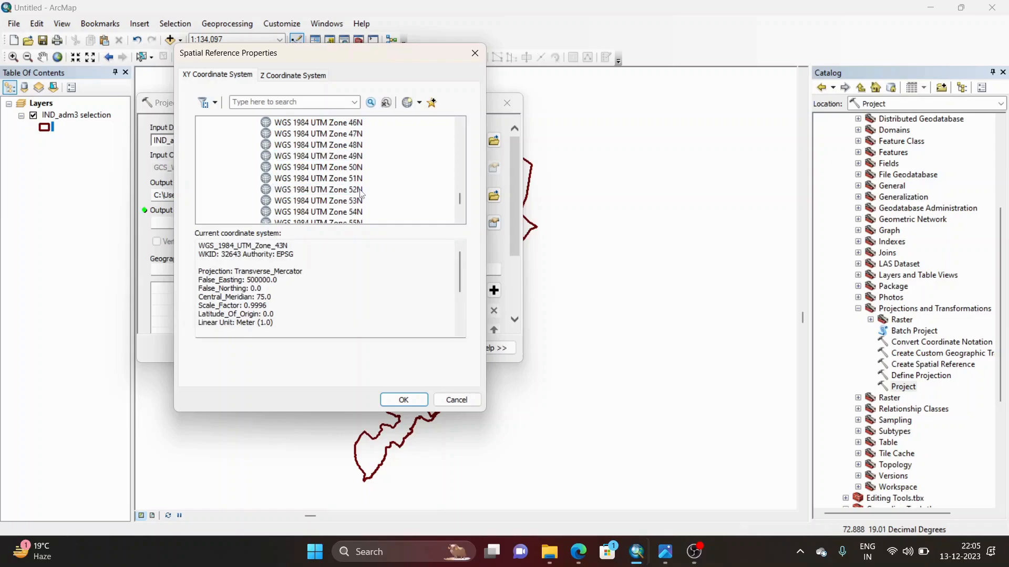
pyautogui.scroll(4, 362, 196)
pyautogui.scroll(-2, 362, 192)
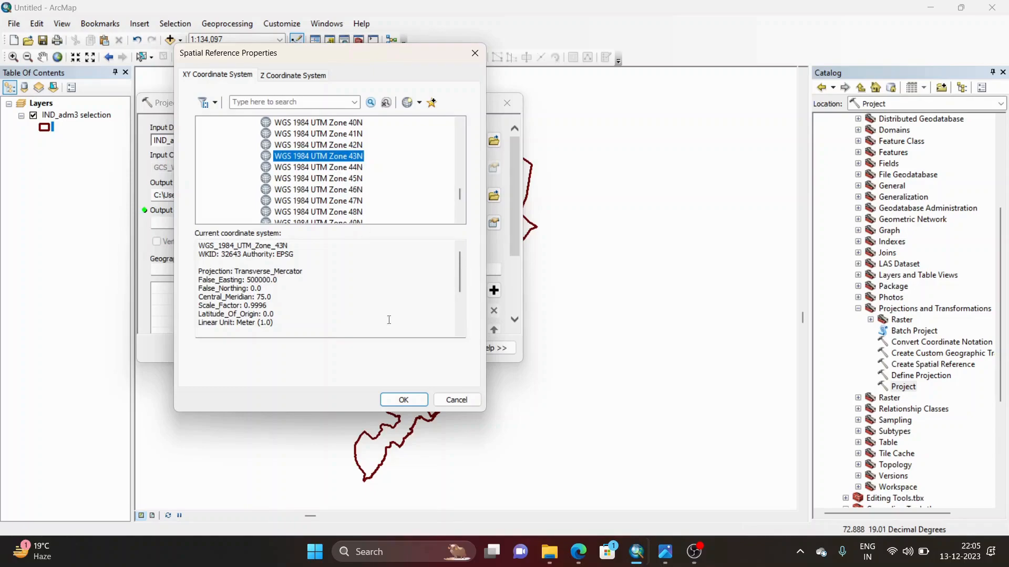
pyautogui.click(404, 401)
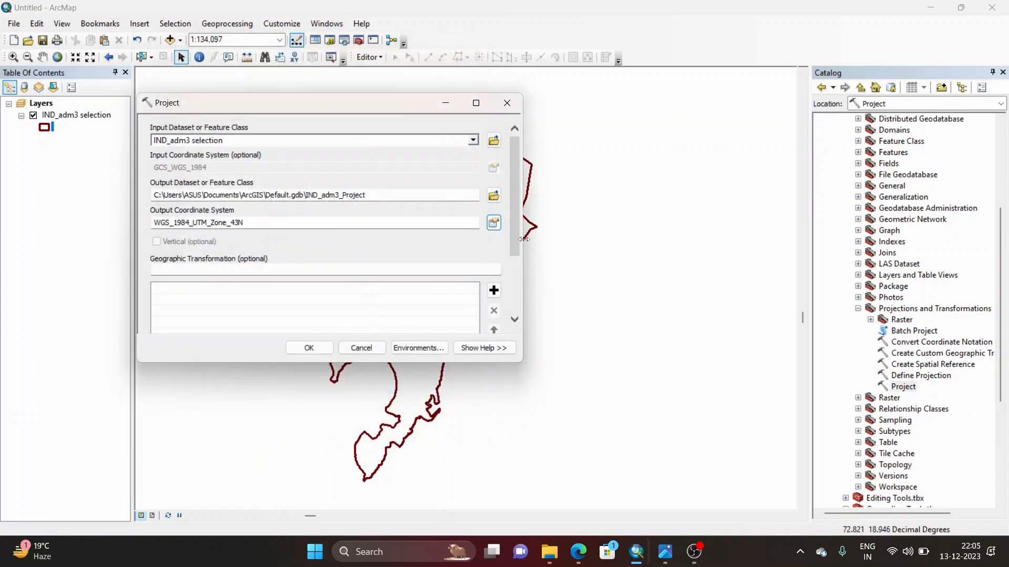
# Run the Project tool with the default output dataset and transformation settings, and dismiss its completion notice
pyautogui.scroll(-3, 516, 221)
pyautogui.scroll(3, 516, 221)
pyautogui.click(318, 351)
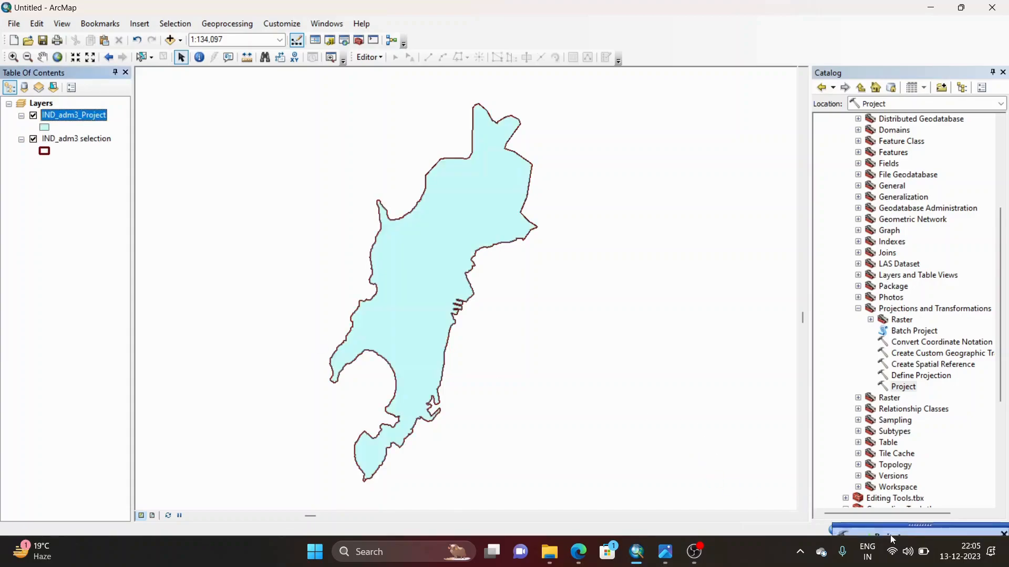
pyautogui.click(1003, 515)
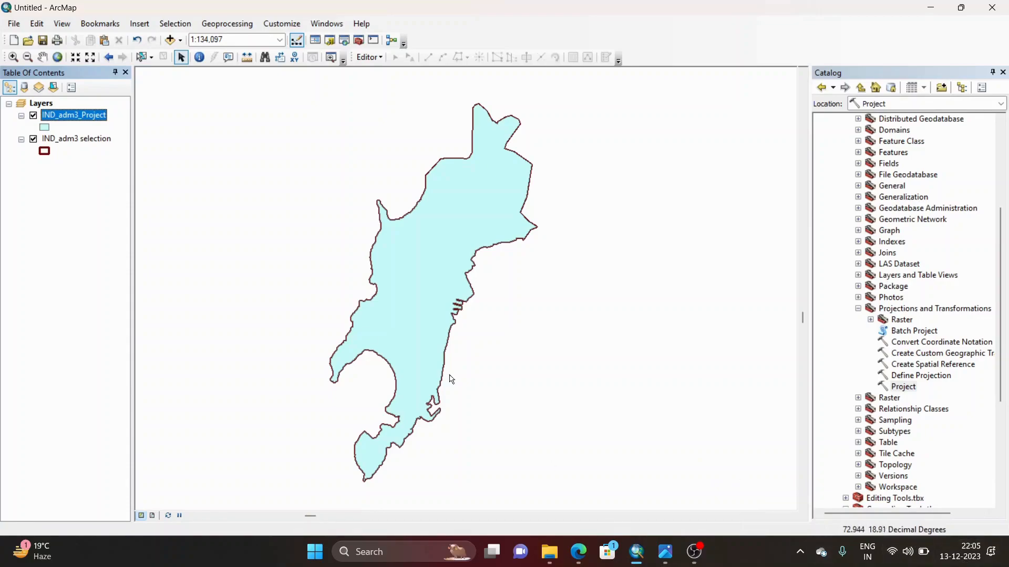
# Check the coordinate system of the IND_adm3_Project layer in its source properties
pyautogui.rightClick(97, 123)
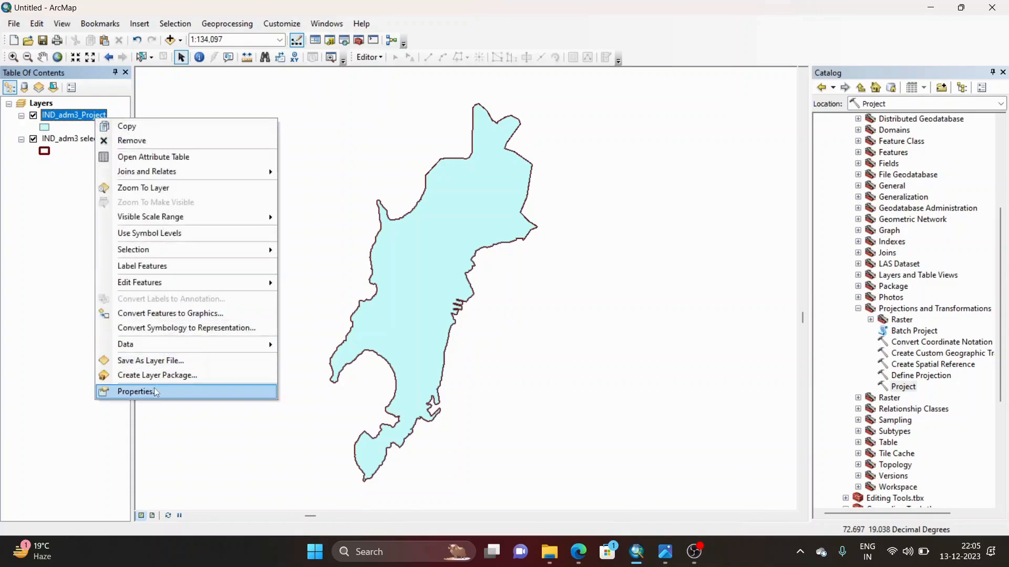
pyautogui.click(155, 388)
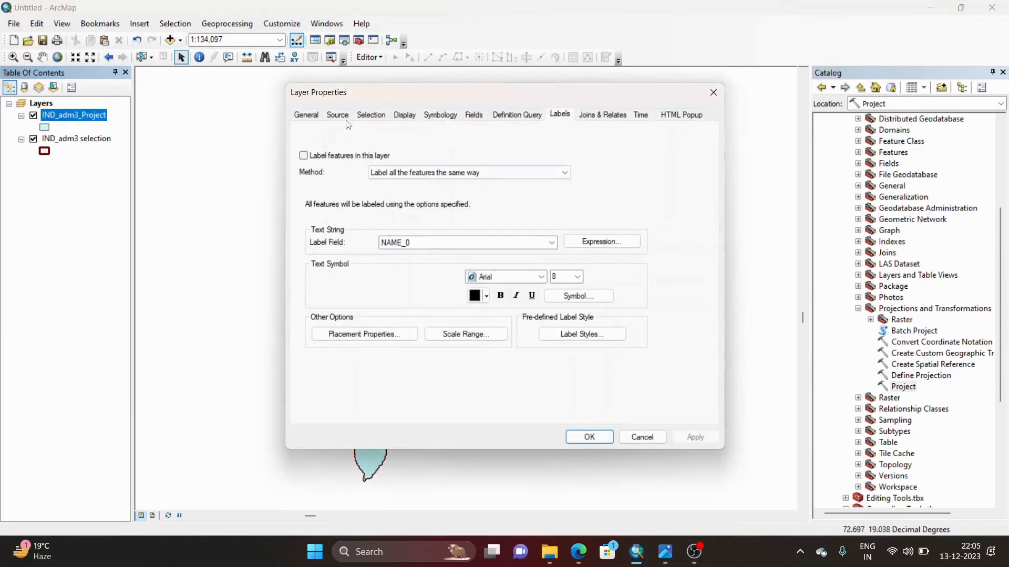
pyautogui.click(339, 115)
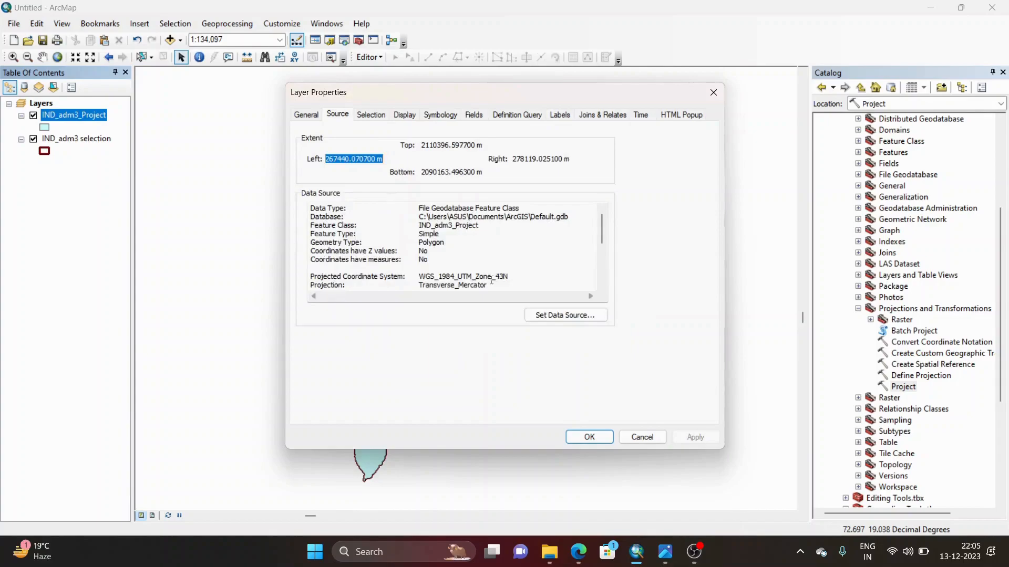
pyautogui.click(713, 92)
# Check the IND_adm3 selection layer's coordinate system in its source properties for comparison
pyautogui.rightClick(105, 141)
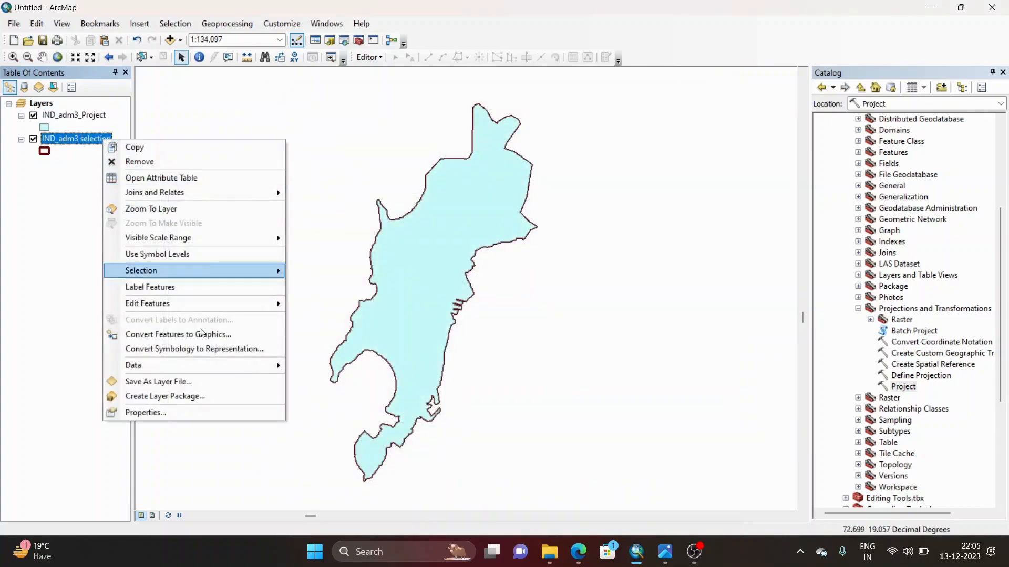
pyautogui.click(204, 413)
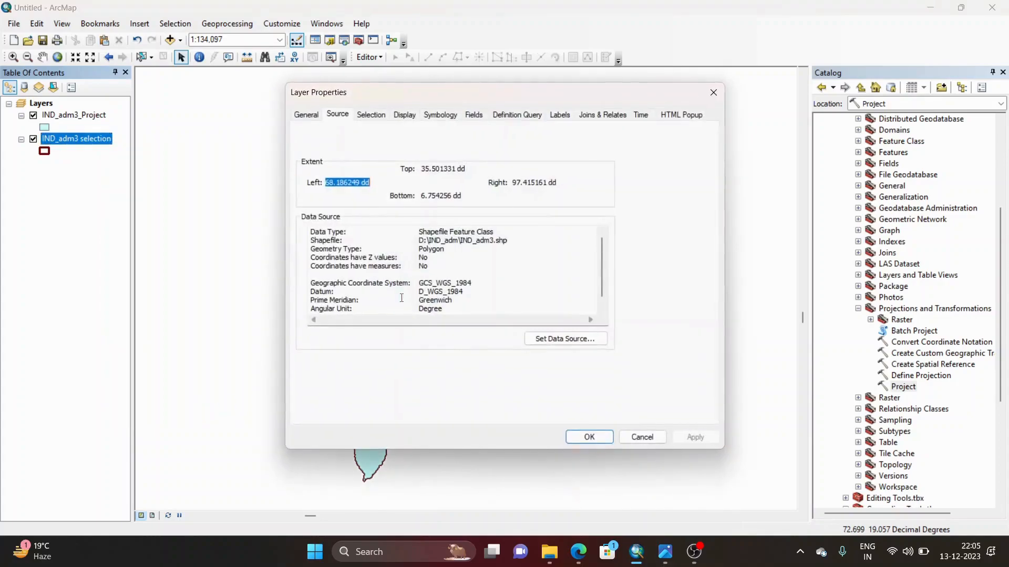
pyautogui.click(714, 92)
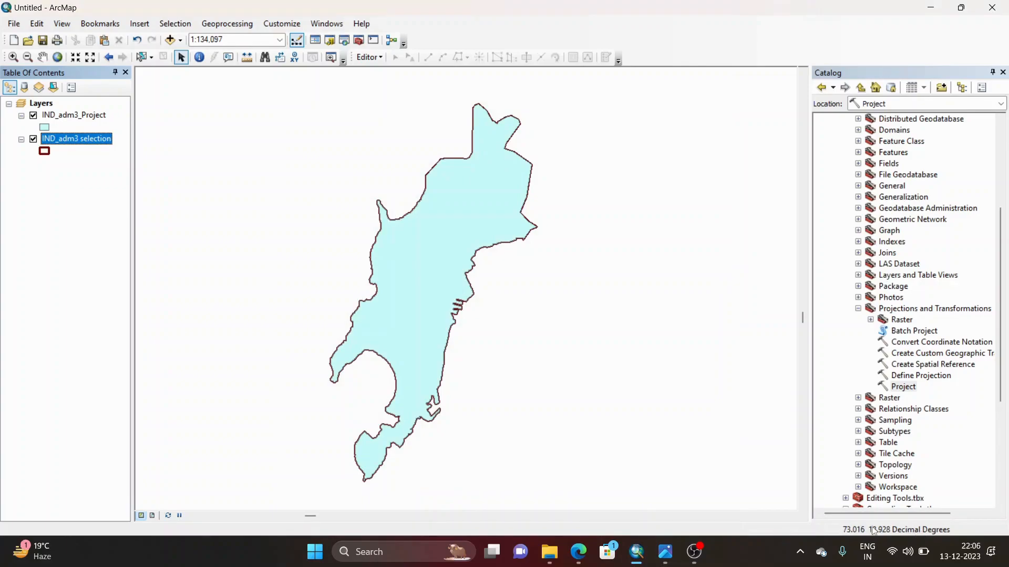
# Export all features of IND_adm3_Project to D:\MUMBAI_PROJECTED.shp using the layer's source coordinate system, and add the result to the map
pyautogui.click(98, 116)
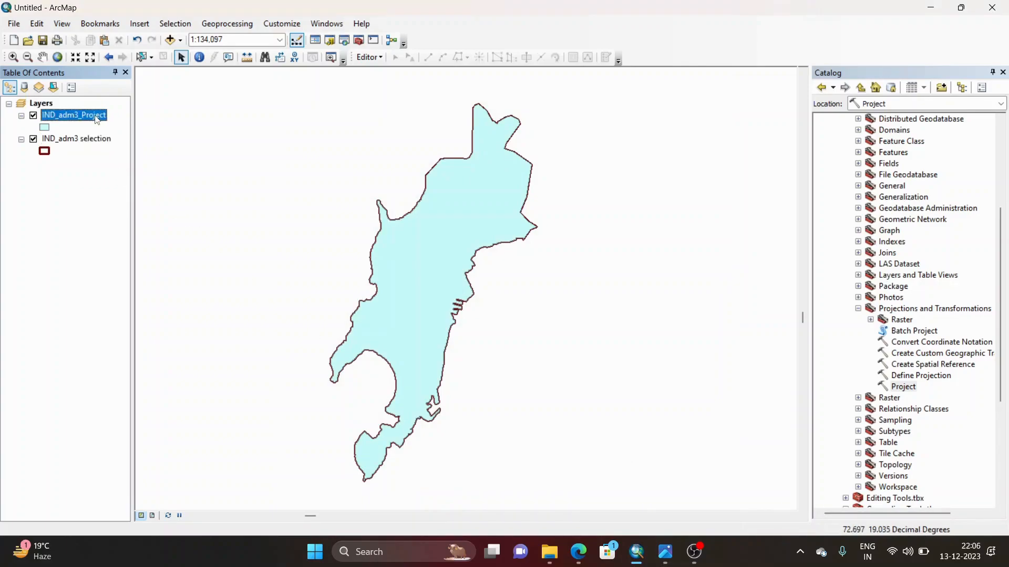
pyautogui.rightClick(96, 116)
pyautogui.moveTo(231, 342)
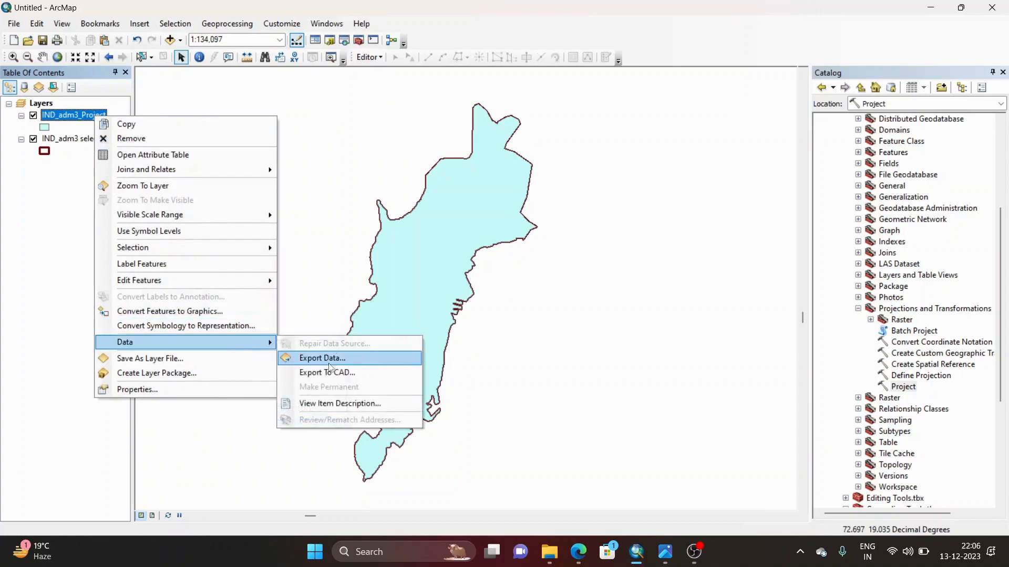
pyautogui.click(316, 356)
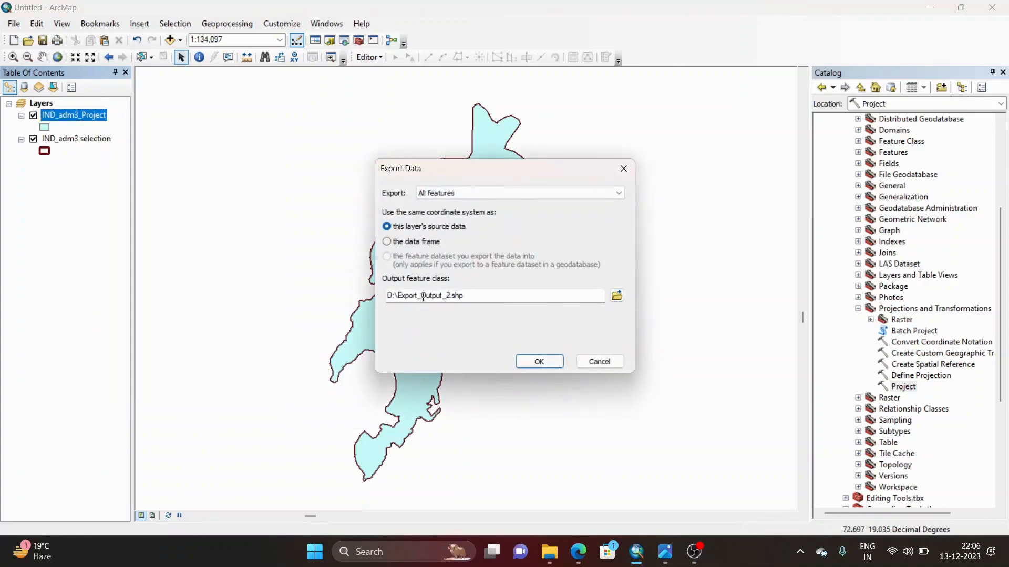
pyautogui.click(449, 296)
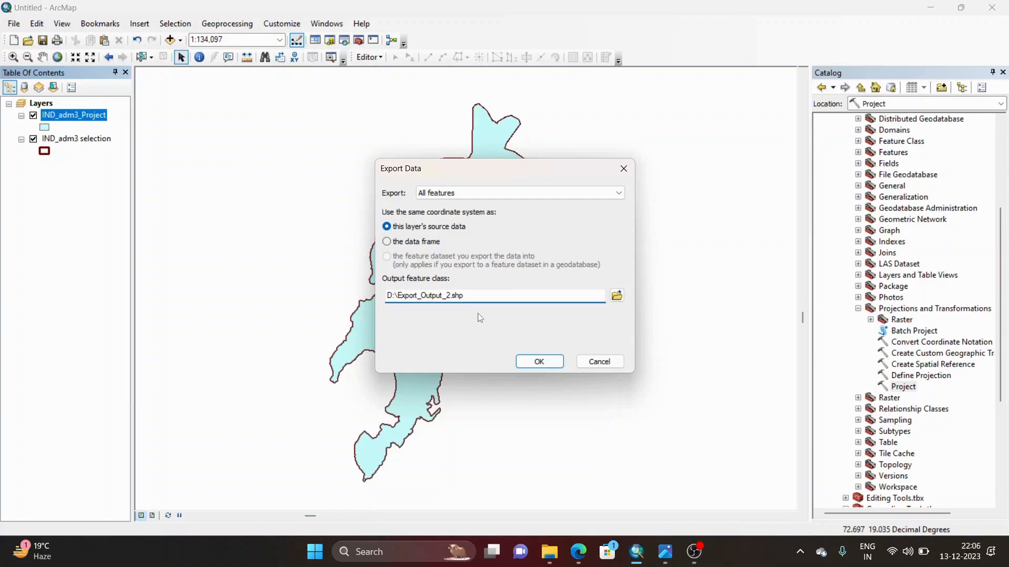
pyautogui.press('BackSpace')
pyautogui.press('BackSpace')
pyautogui.press('BackSpace')
pyautogui.press('BackSpace')
pyautogui.press('BackSpace')
pyautogui.press('BackSpace')
pyautogui.press('BackSpace')
pyautogui.press('BackSpace')
pyautogui.press('BackSpace')
pyautogui.press('BackSpace')
pyautogui.press('BackSpace')
pyautogui.press('BackSpace')
pyautogui.press('BackSpace')
pyautogui.press('BackSpace')
pyautogui.press('BackSpace')
pyautogui.write('MUMBAI_PROJECTED')
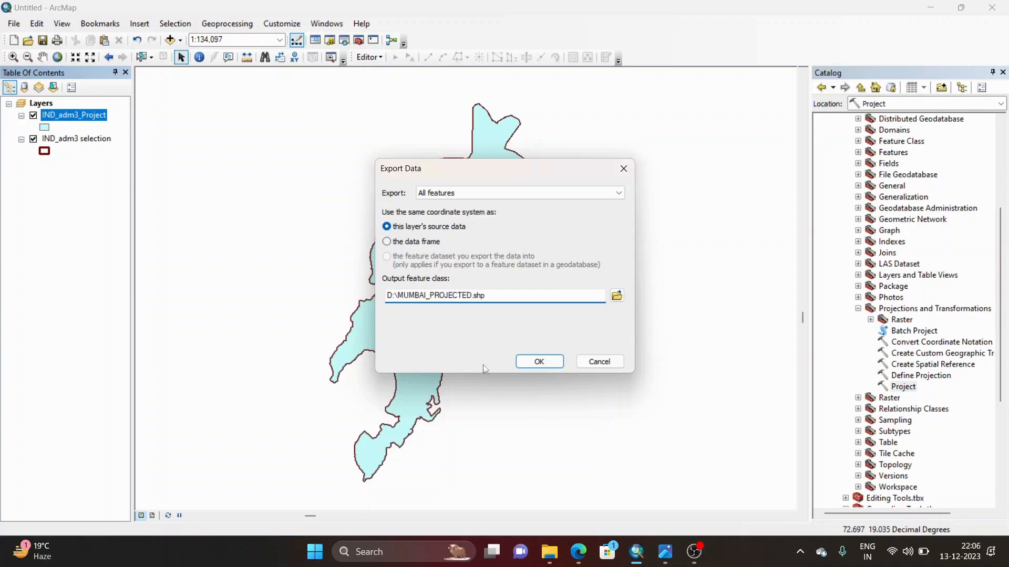
pyautogui.click(532, 362)
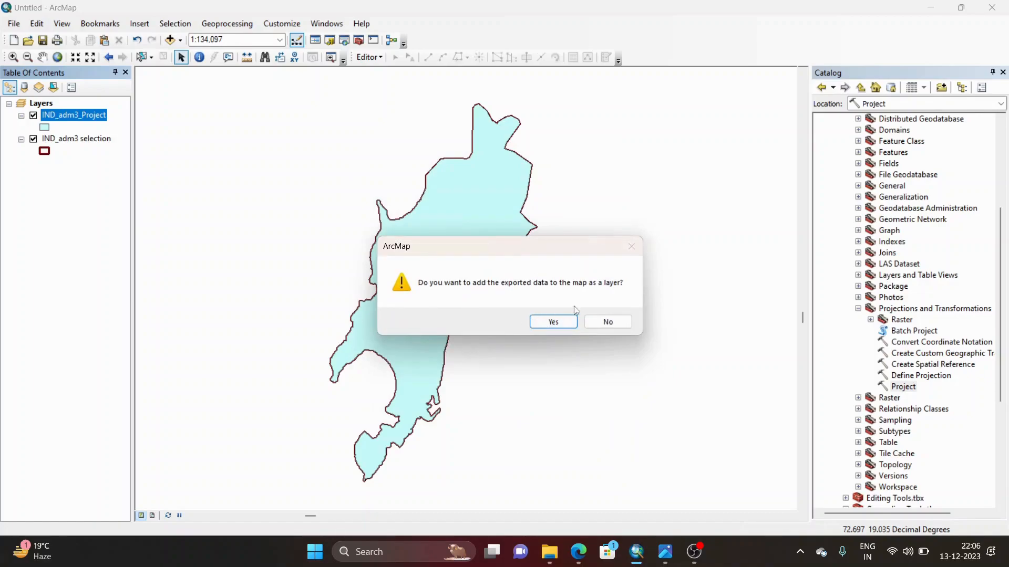
pyautogui.click(566, 322)
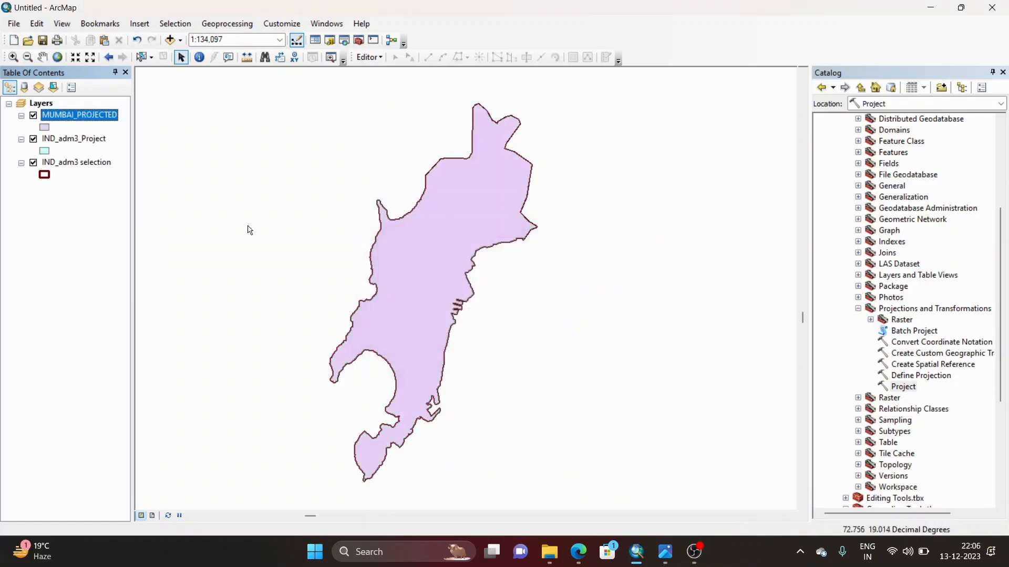
# Start a new blank map document without saving changes to the current one
pyautogui.click(13, 42)
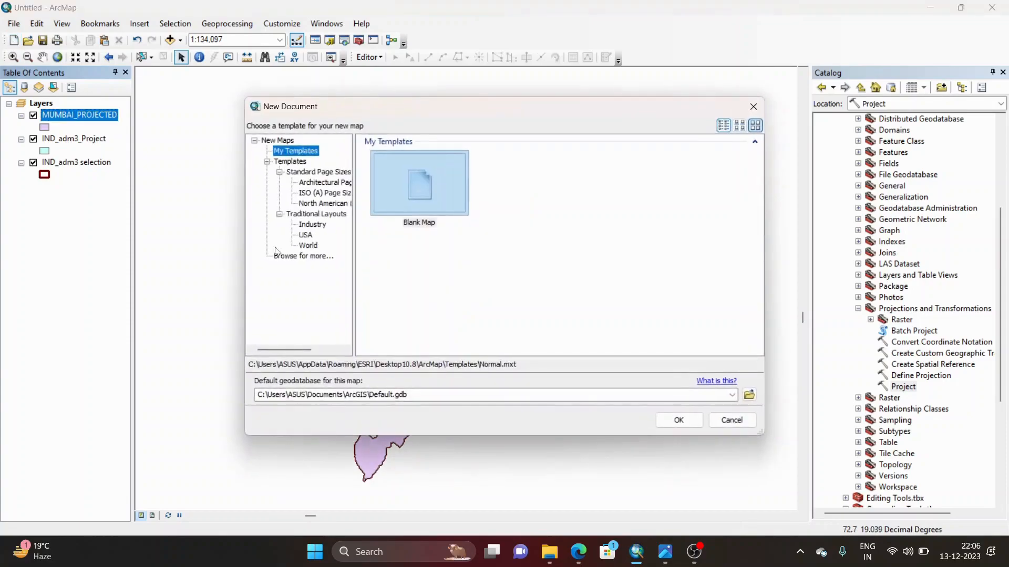
pyautogui.click(678, 421)
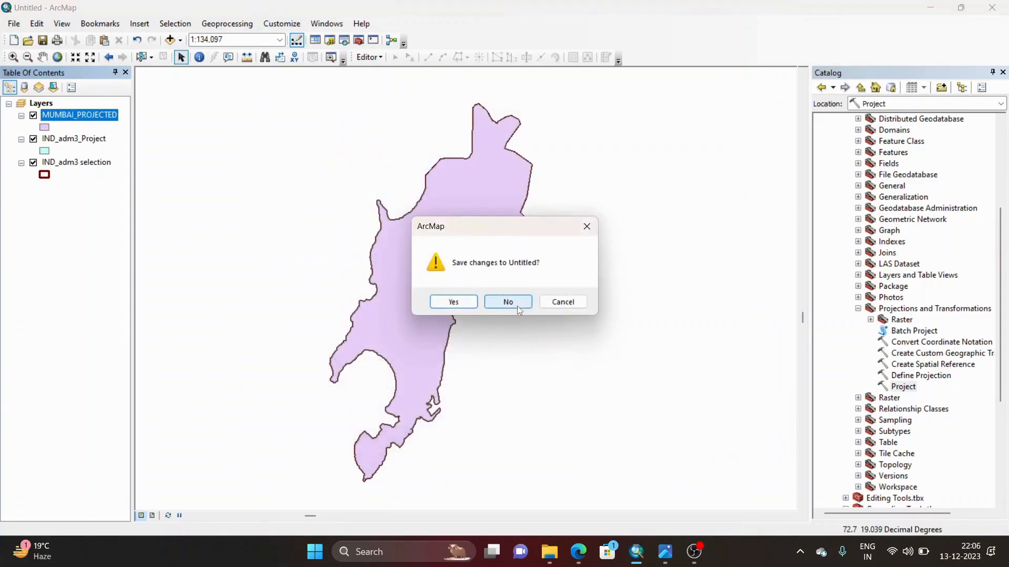
pyautogui.click(517, 306)
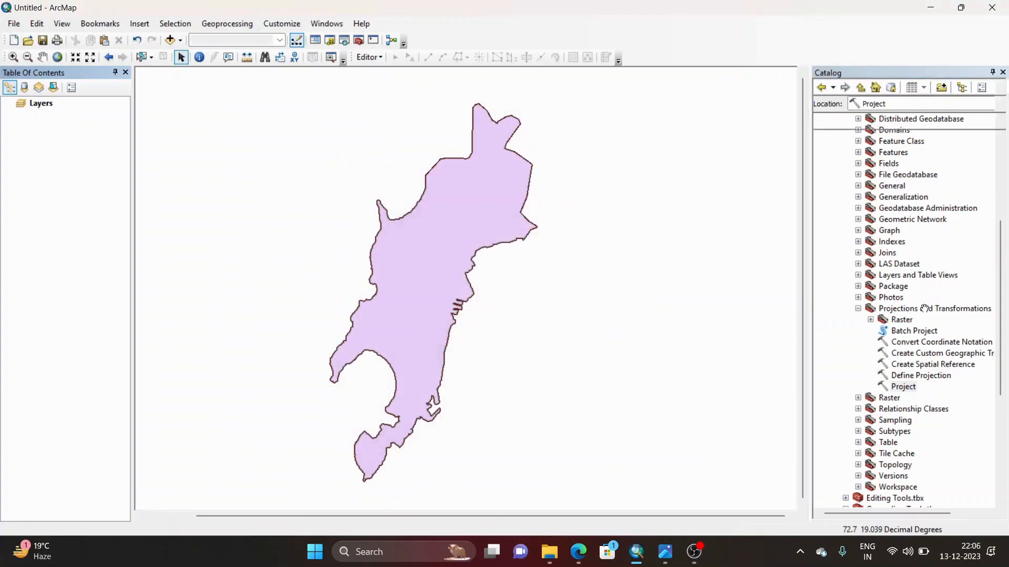
# Add MUMBAI_PROJECTED.shp from the D:\ folder connection to the empty map
pyautogui.scroll(5, 899, 344)
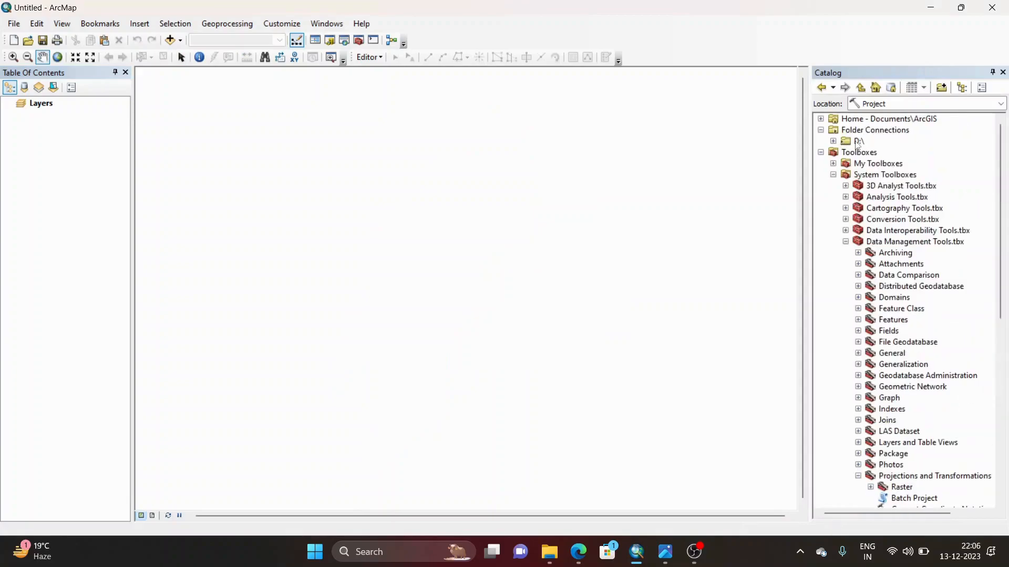
pyautogui.rightClick(857, 142)
pyautogui.click(872, 207)
pyautogui.click(834, 141)
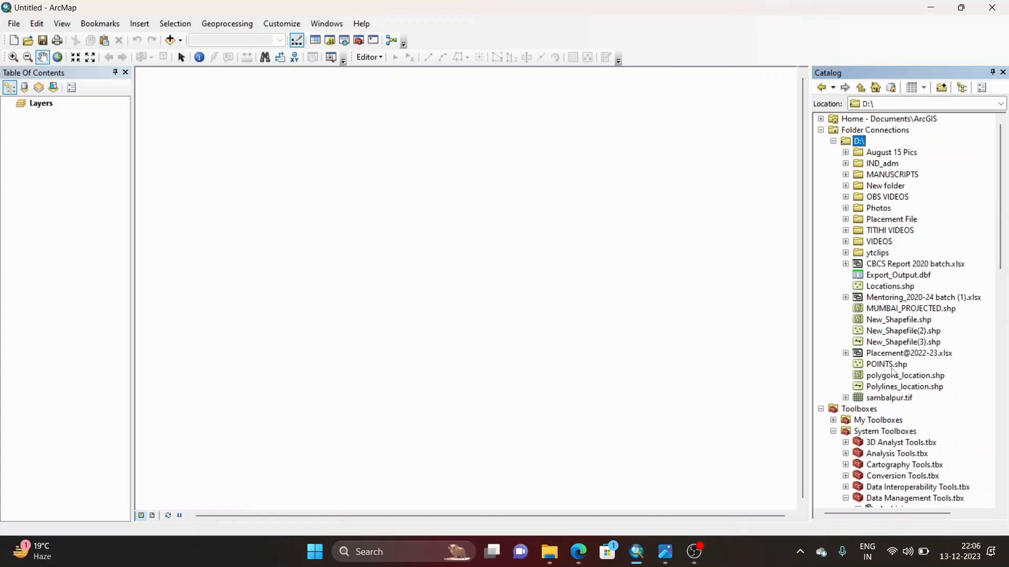
pyautogui.moveTo(893, 309); pyautogui.dragTo(677, 299)
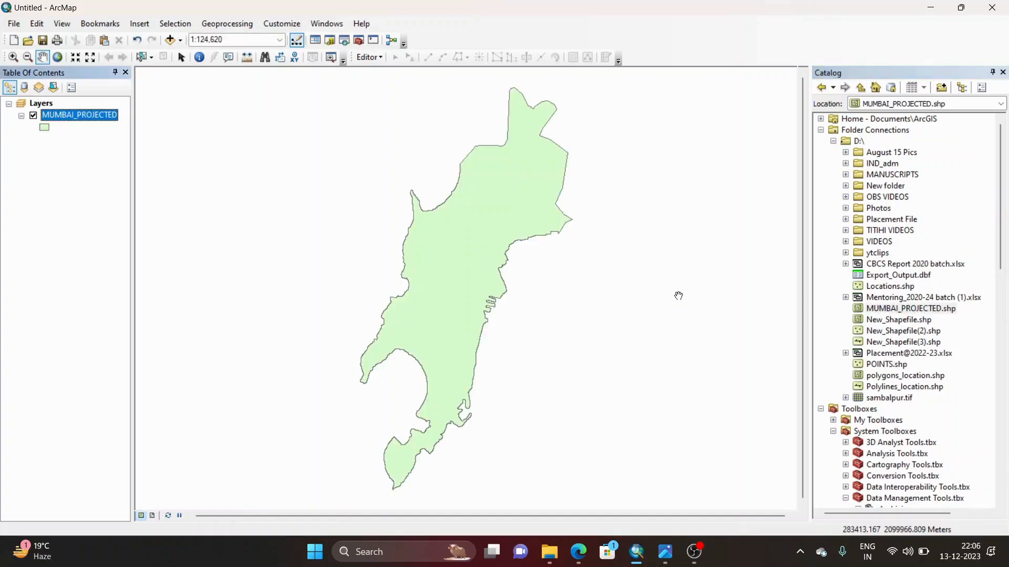
# Close the Catalog and change the MUMBAI_PROJECTED layer's symbol to a black outline with no fill
pyautogui.click(1002, 72)
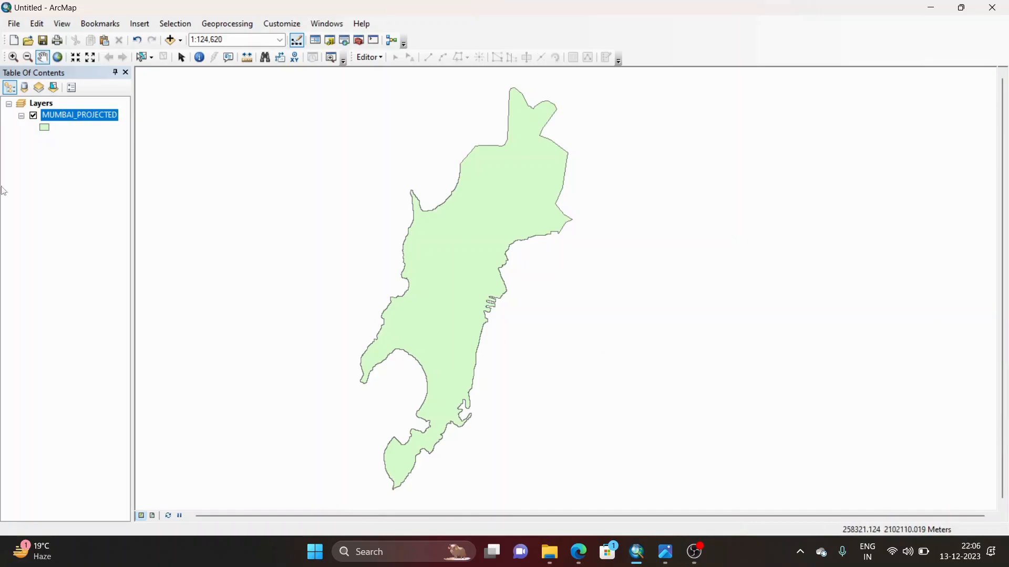
pyautogui.click(45, 128)
pyautogui.click(365, 247)
pyautogui.click(574, 402)
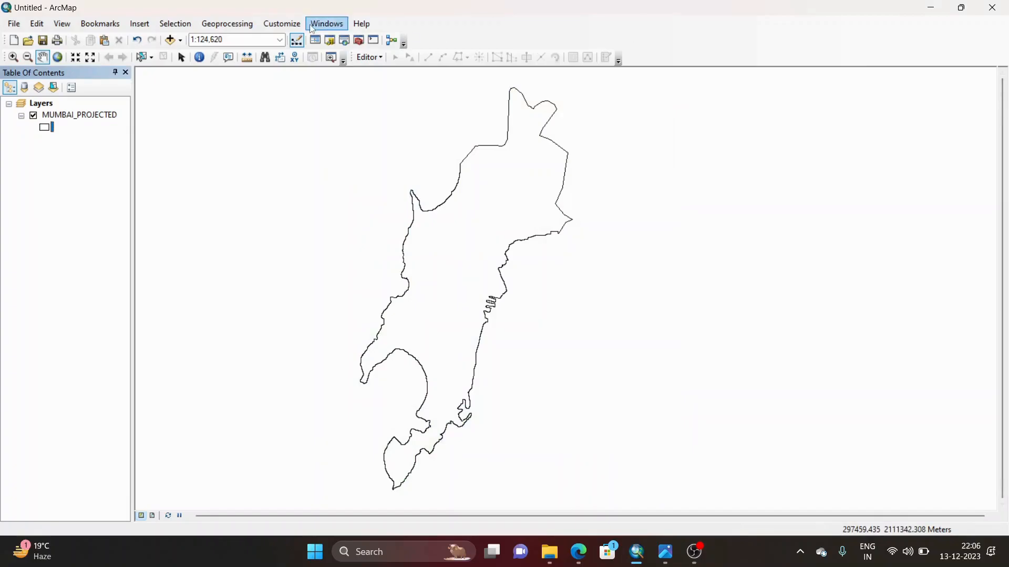
# Reopen the Catalog and open the Project Raster tool from the raster Projections and Transformations toolset in Data Management Tools
pyautogui.click(327, 24)
pyautogui.click(347, 96)
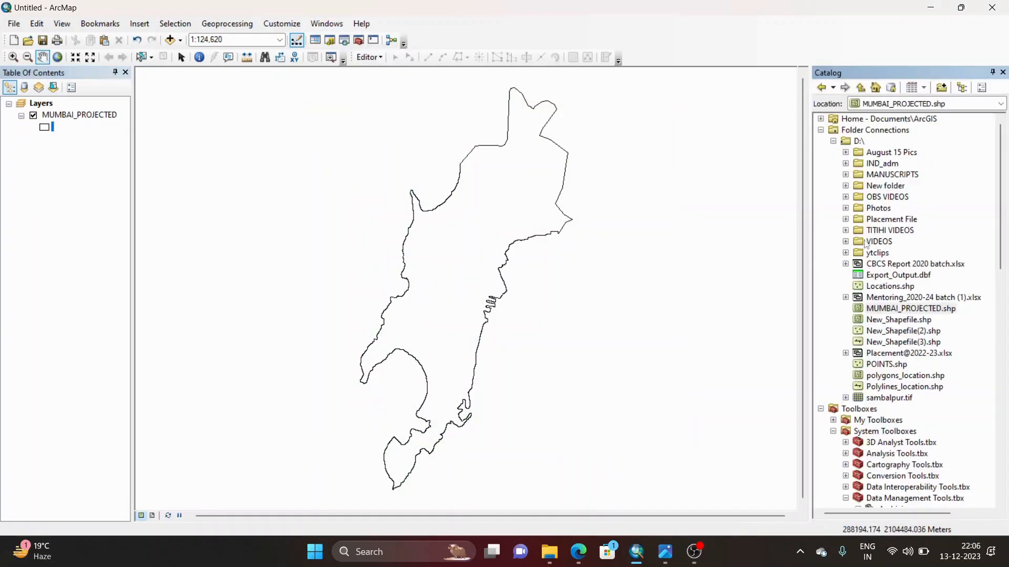
pyautogui.click(833, 141)
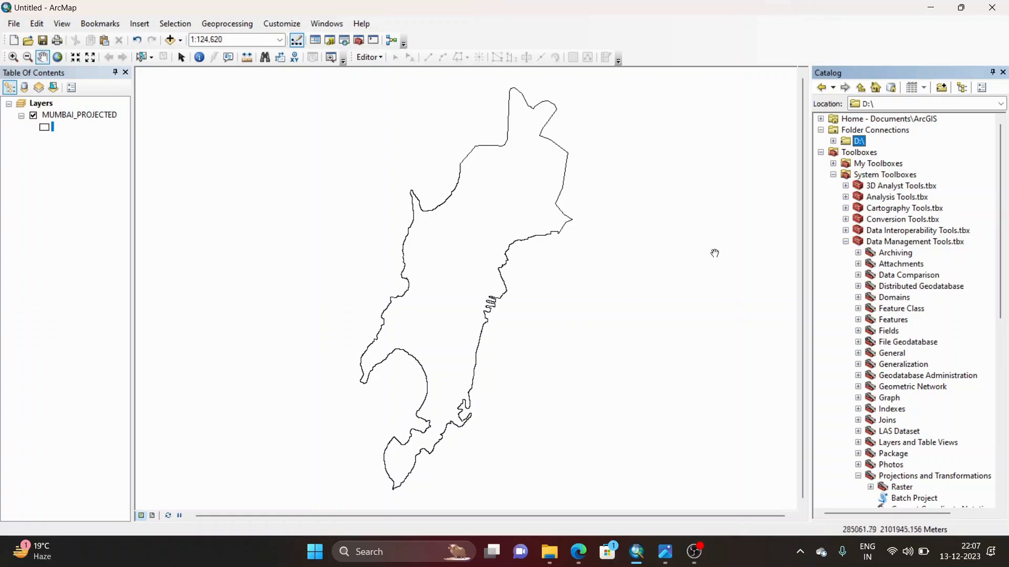
pyautogui.scroll(-4, 844, 272)
pyautogui.scroll(-2, 860, 317)
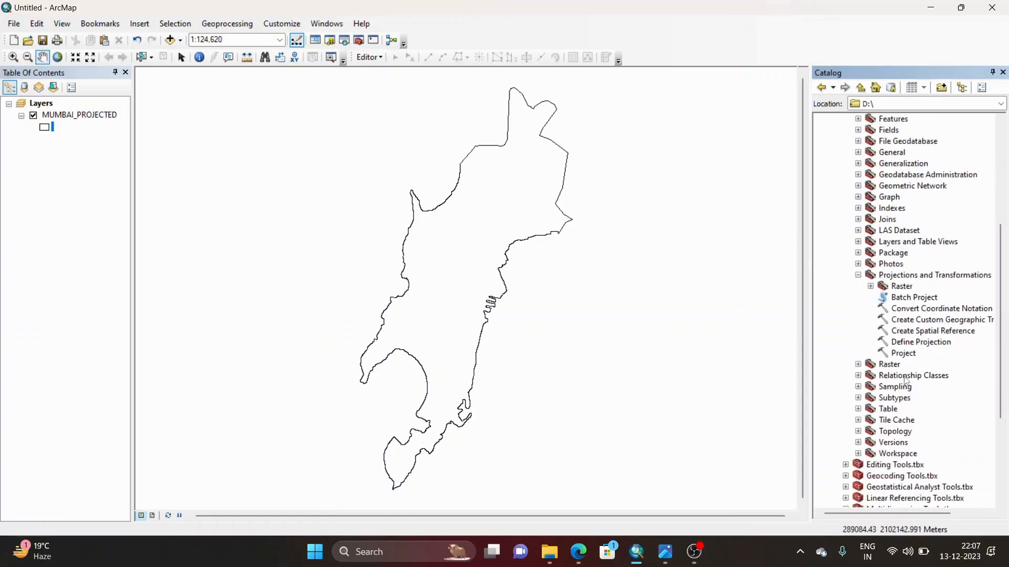
pyautogui.click(871, 286)
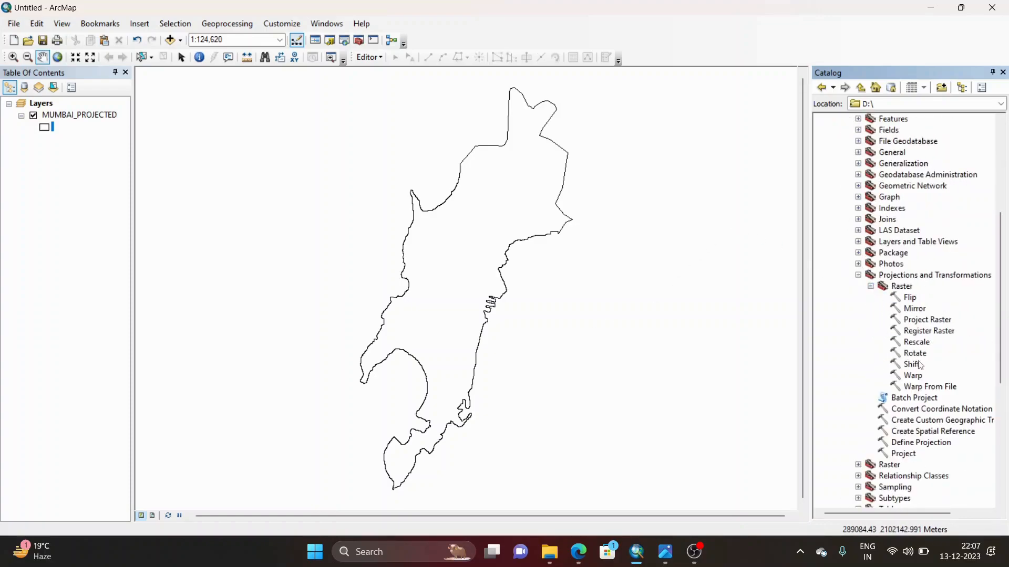
pyautogui.click(922, 321)
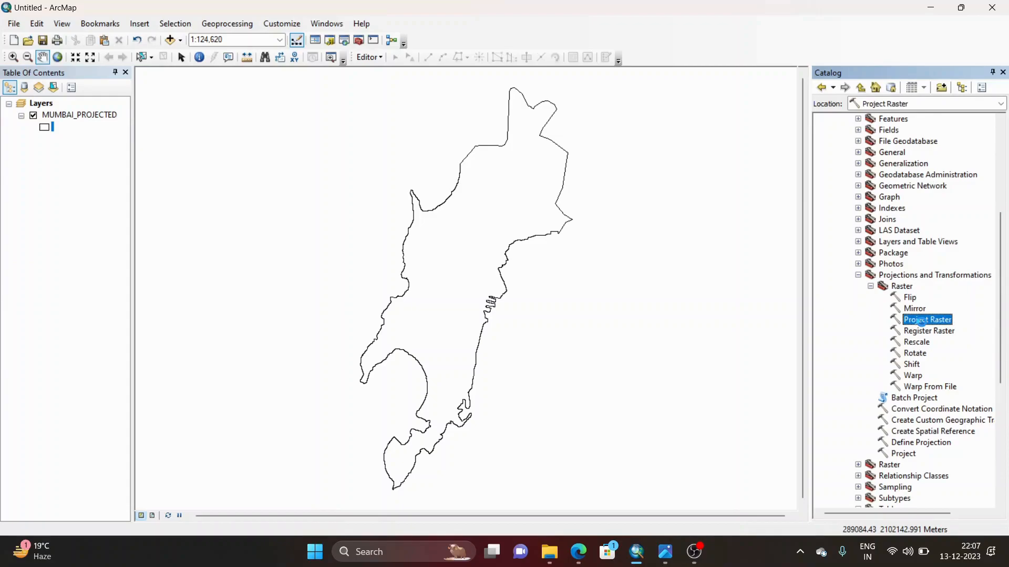
pyautogui.doubleClick(922, 321)
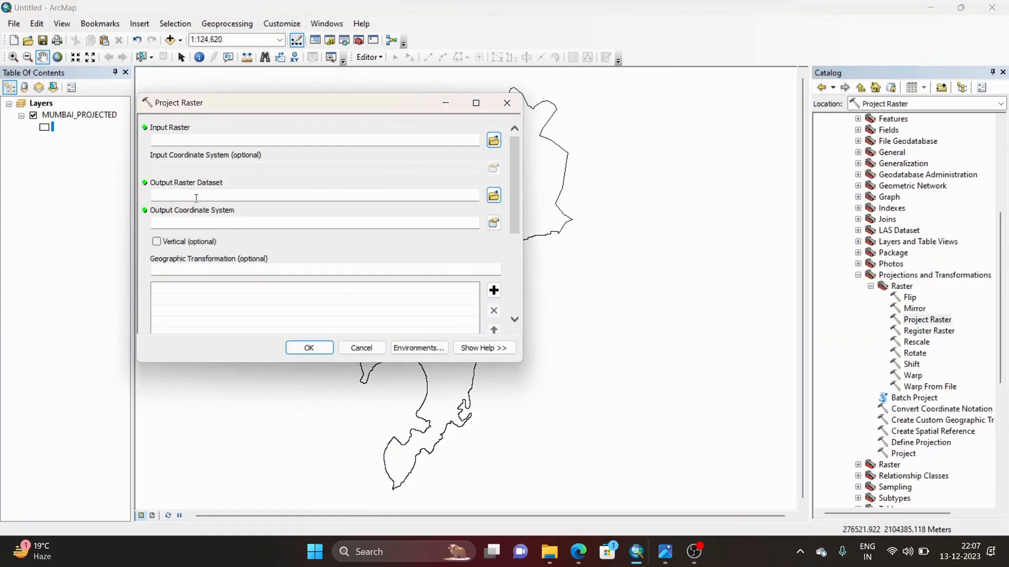
# Browse Project Raster's output coordinate systems to projected UTM, WGS 1984, Northern Hemisphere, and close the tool without running it
pyautogui.click(494, 222)
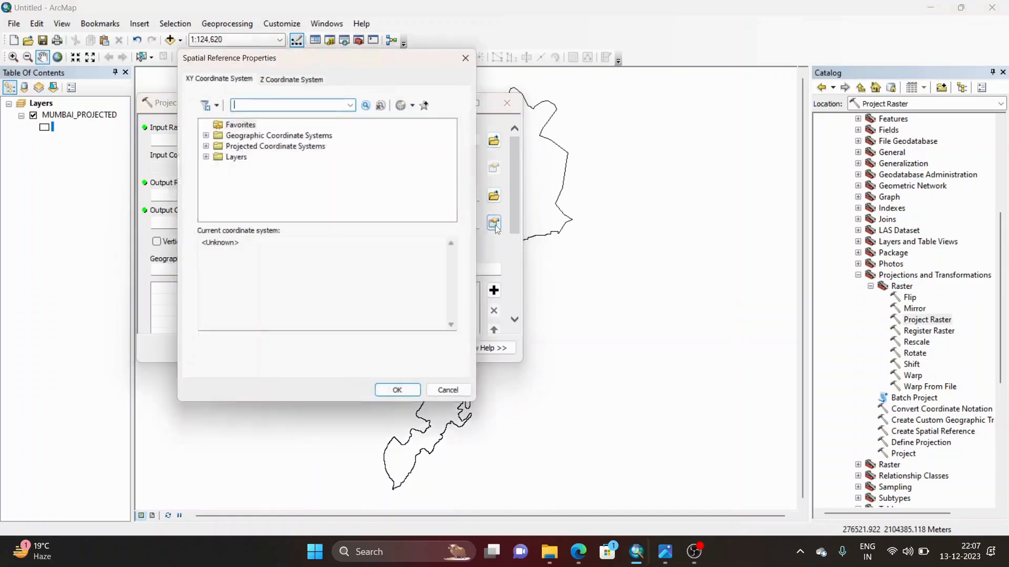
pyautogui.click(204, 145)
pyautogui.scroll(-2, 234, 193)
pyautogui.click(216, 180)
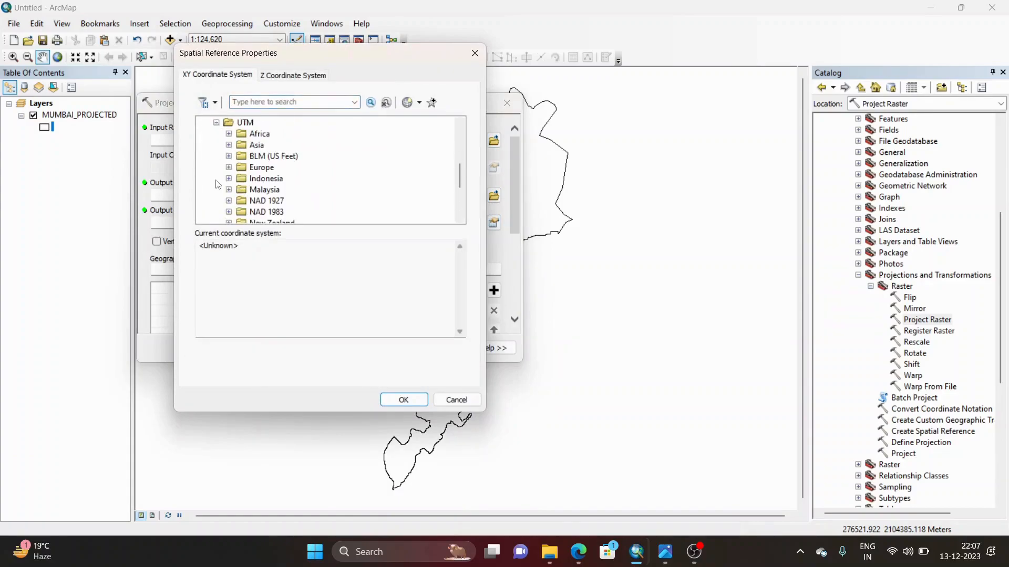
pyautogui.scroll(-3, 231, 185)
pyautogui.click(229, 179)
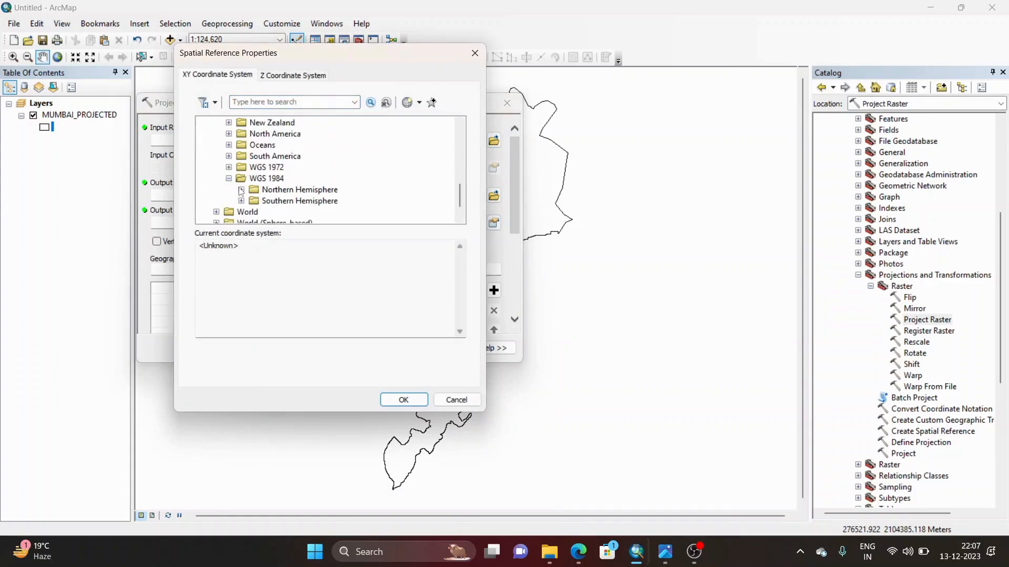
pyautogui.click(242, 190)
pyautogui.scroll(-10, 315, 195)
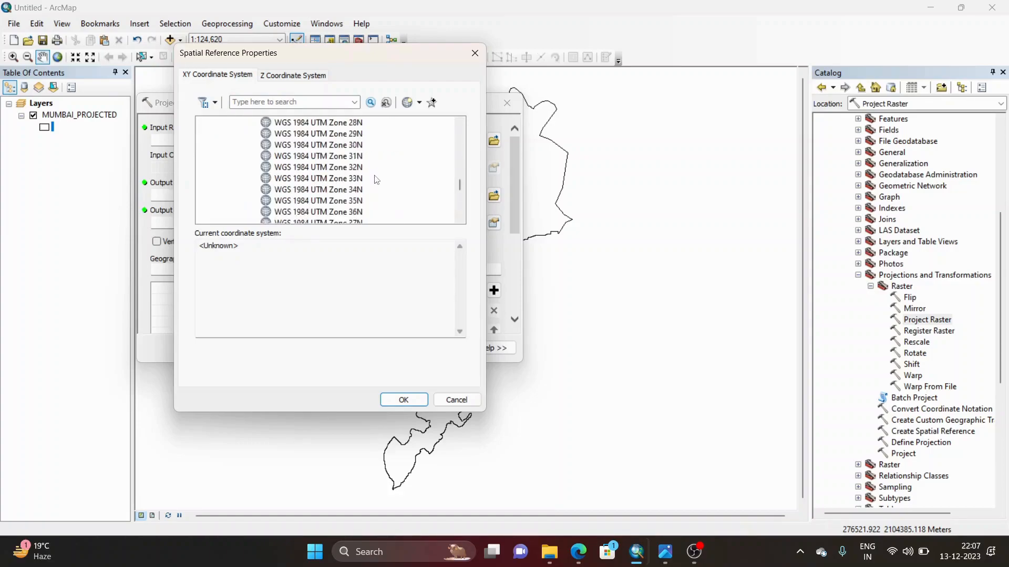
pyautogui.scroll(10, 361, 196)
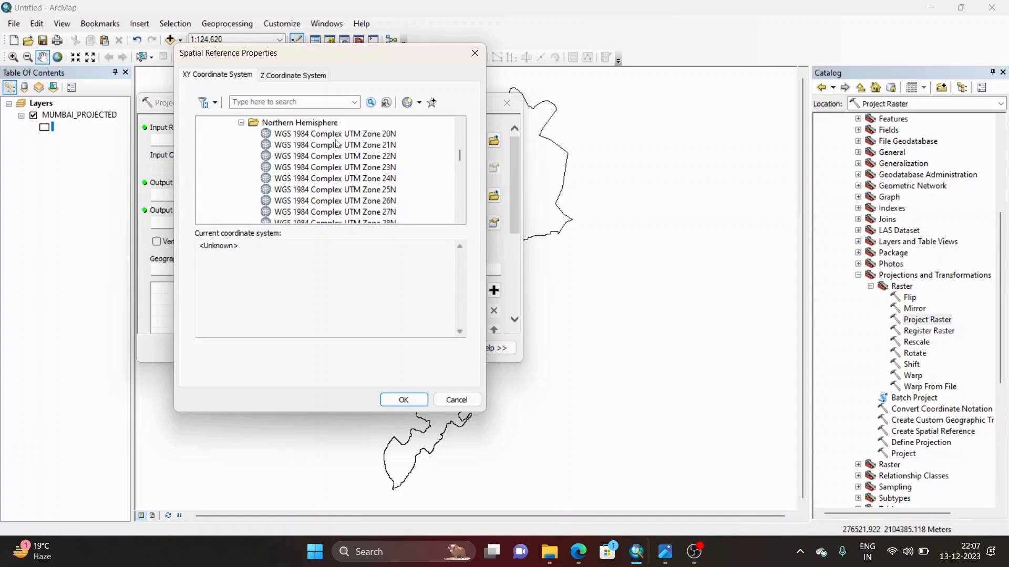
pyautogui.scroll(-15, 357, 195)
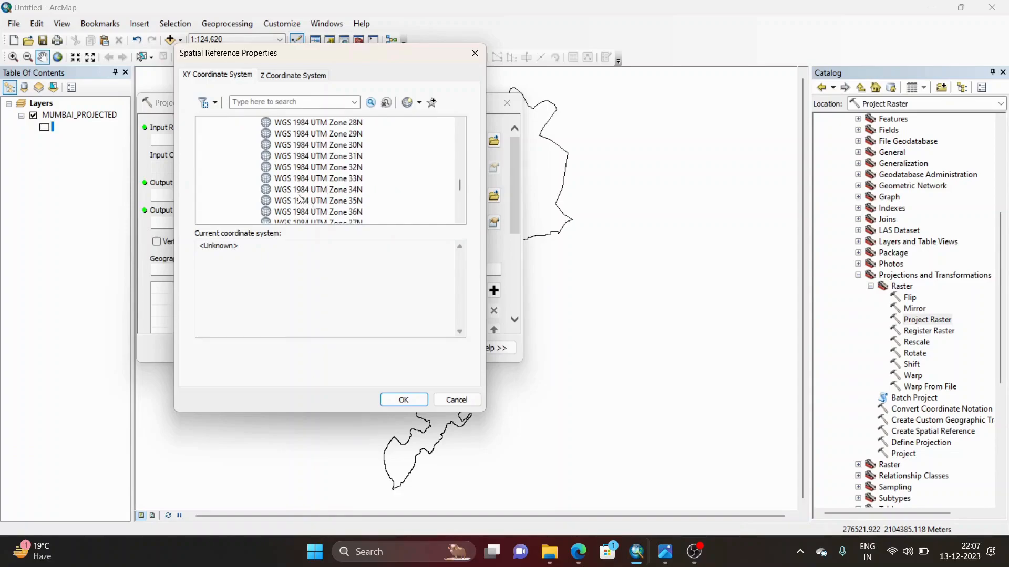
pyautogui.click(456, 400)
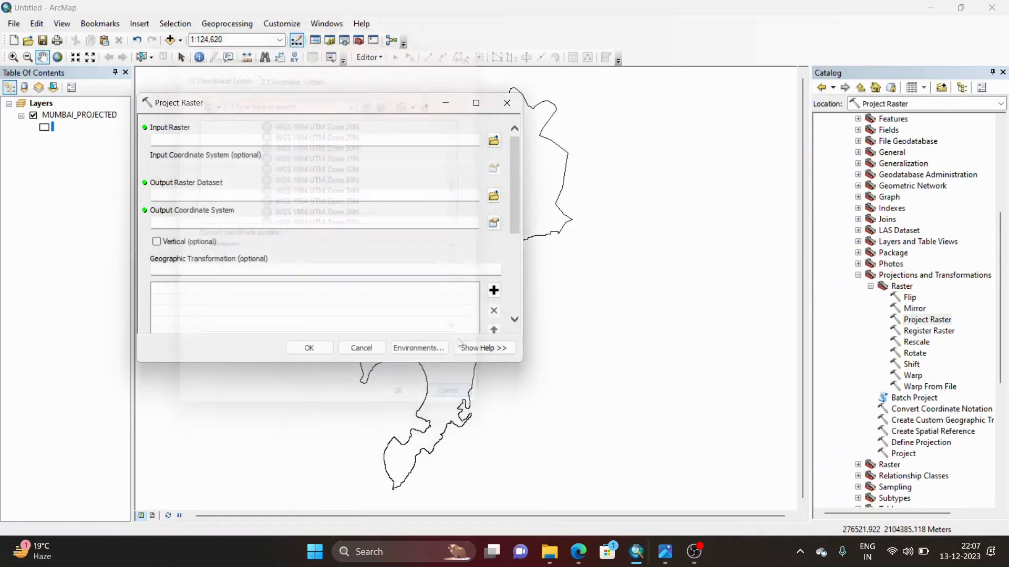
pyautogui.click(507, 102)
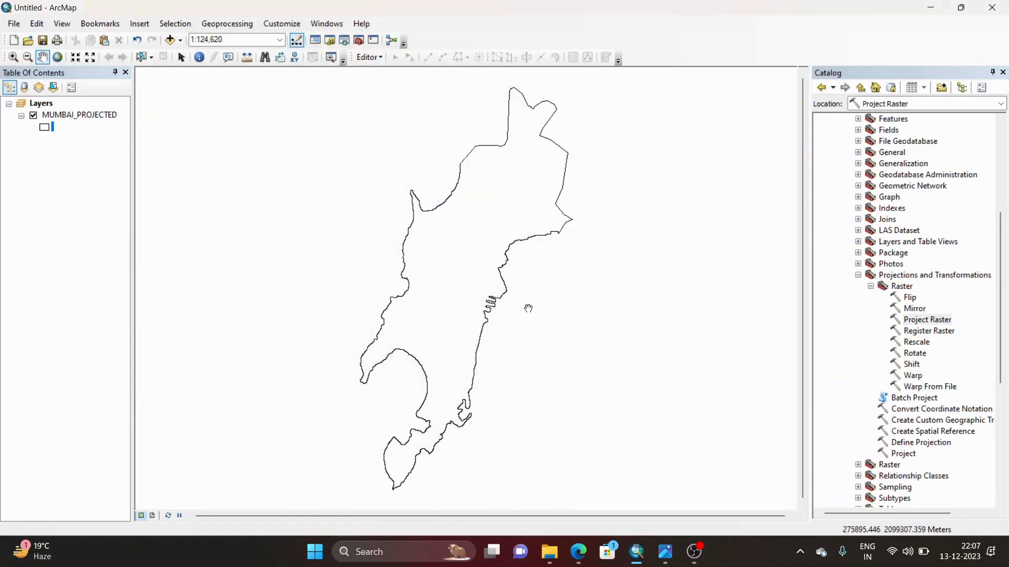
# Open the Define Projection tool to view its parameters and close it without running
pyautogui.doubleClick(910, 444)
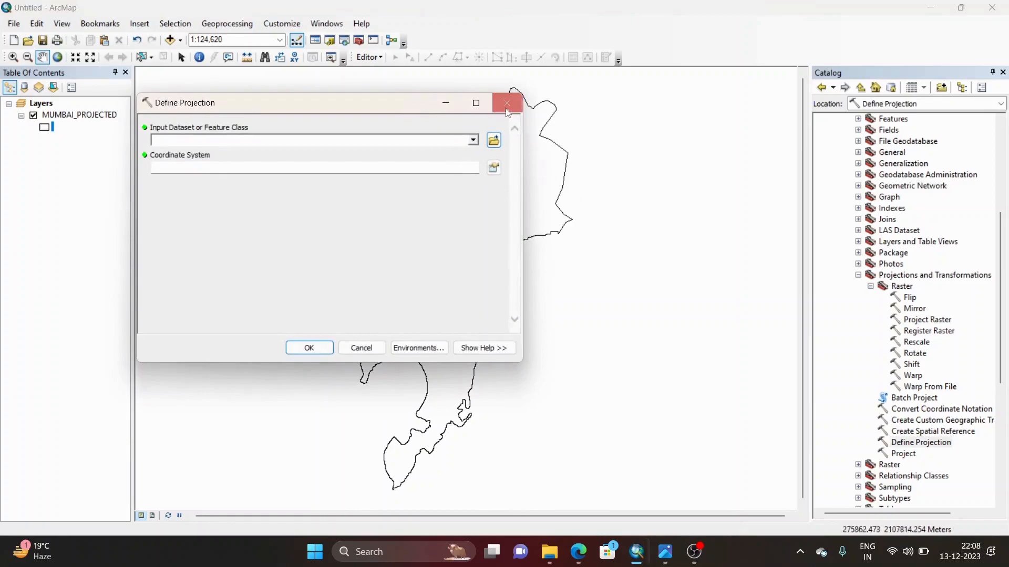
pyautogui.click(505, 107)
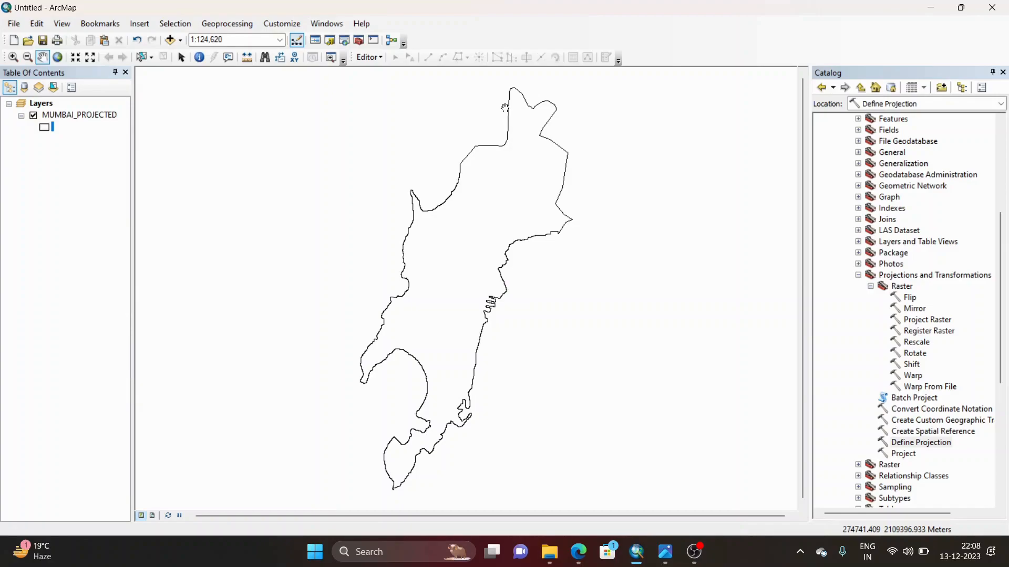
# Open the Project tool from Projections and Transformations and choose the MUMBAI_PROJECTED layer as the input dataset
pyautogui.doubleClick(904, 455)
pyautogui.click(474, 140)
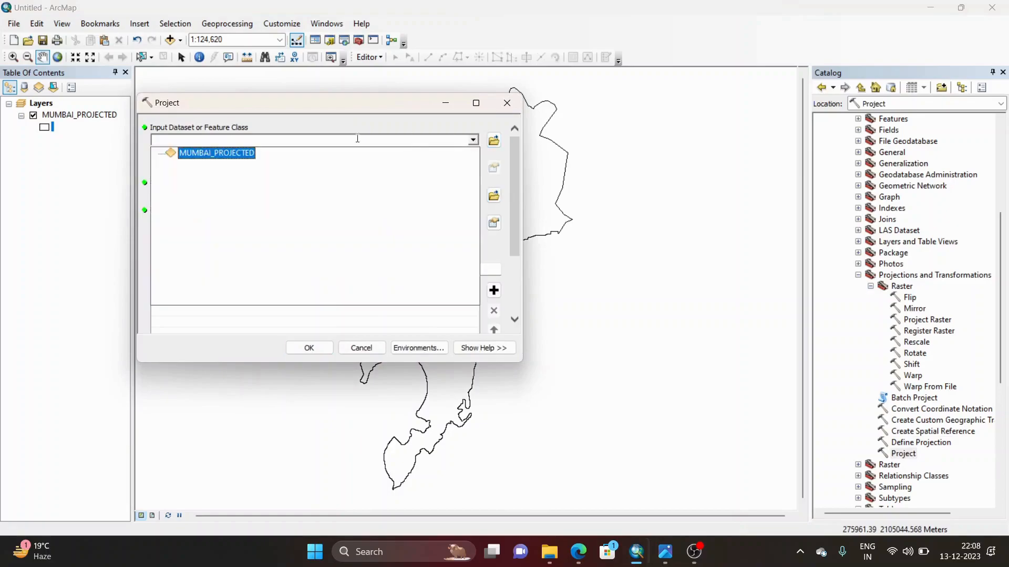
pyautogui.click(215, 152)
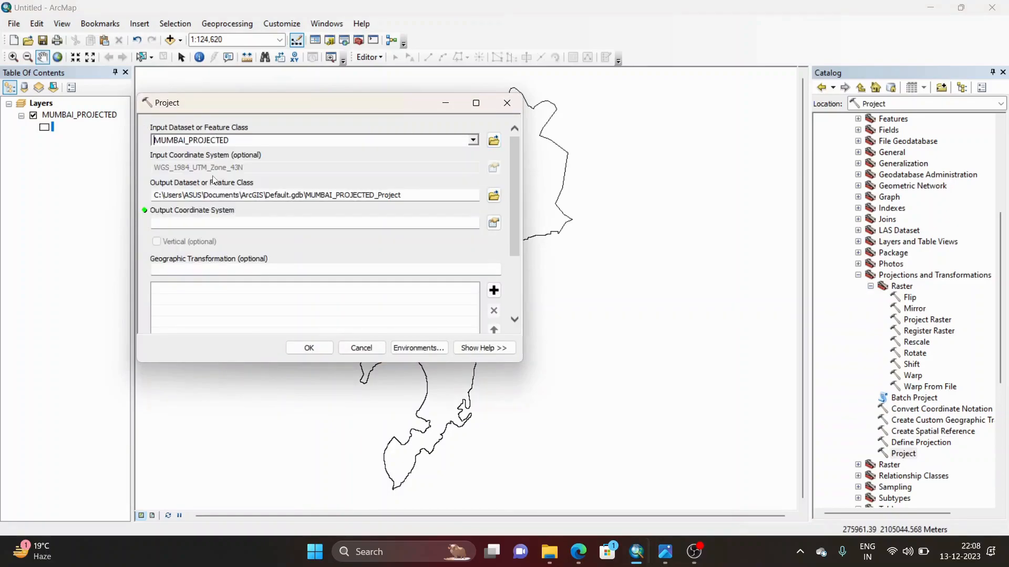
# Set Project's output coordinate system to the geographic system WGS 1984 and run the tool
pyautogui.click(493, 223)
pyautogui.click(205, 134)
pyautogui.scroll(-3, 254, 181)
pyautogui.click(216, 190)
pyautogui.scroll(-6, 263, 168)
pyautogui.click(271, 158)
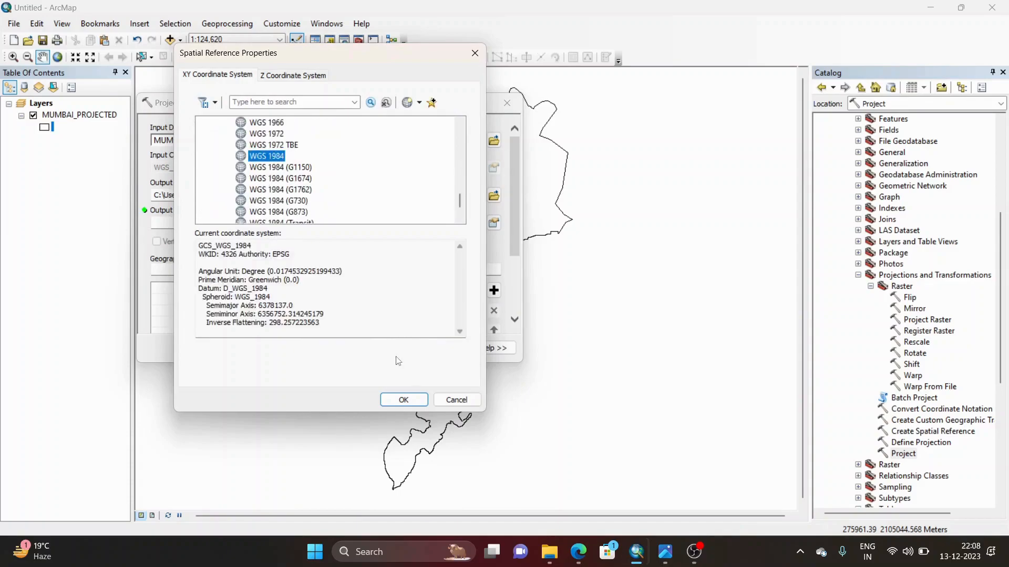
pyautogui.click(404, 400)
pyautogui.click(314, 347)
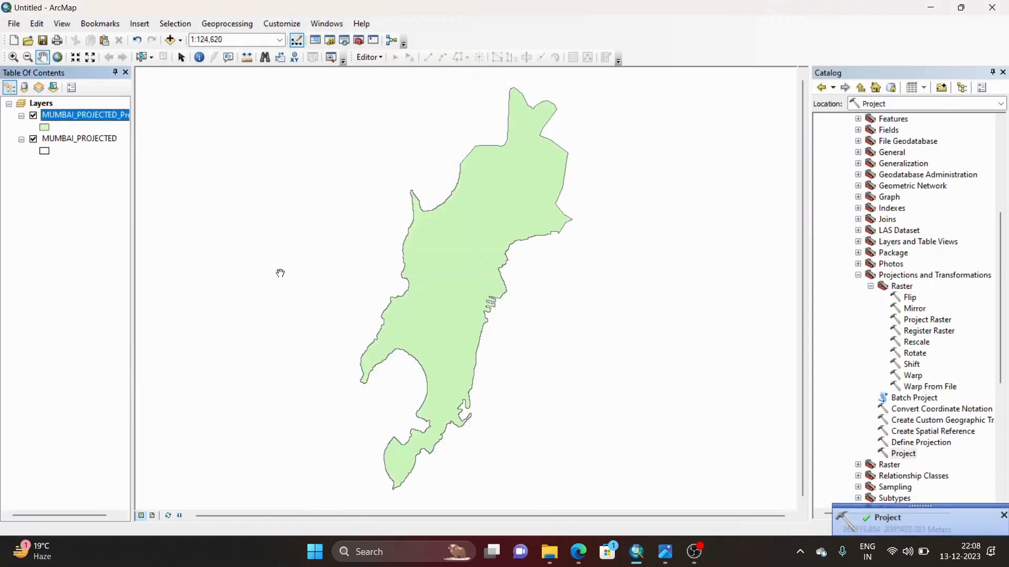
# Examine the coordinate system in the source properties of the newly projected layer and close the properties
pyautogui.rightClick(84, 115)
pyautogui.click(126, 389)
pyautogui.moveTo(412, 306); pyautogui.dragTo(498, 305)
pyautogui.click(471, 307)
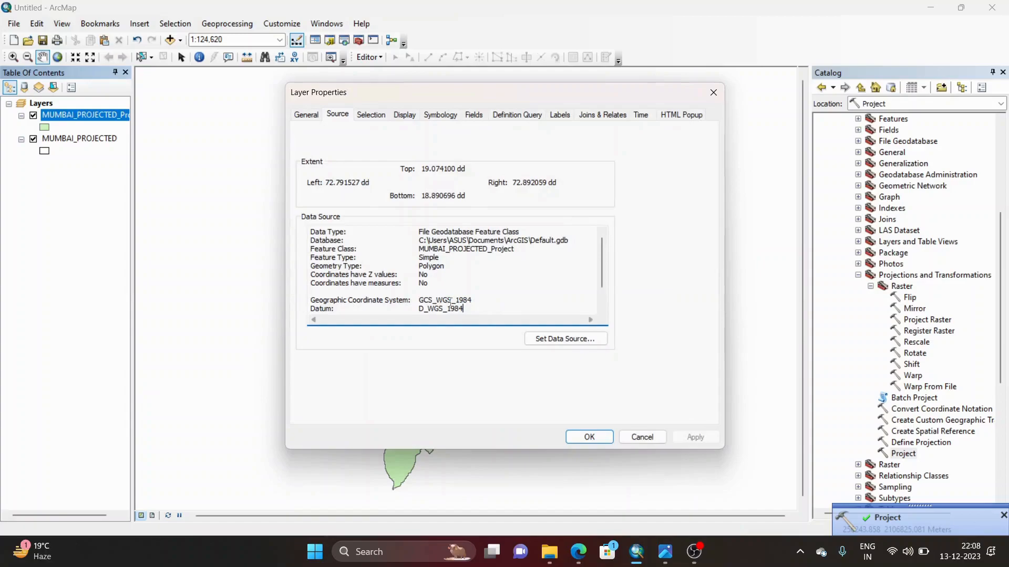
pyautogui.click(713, 93)
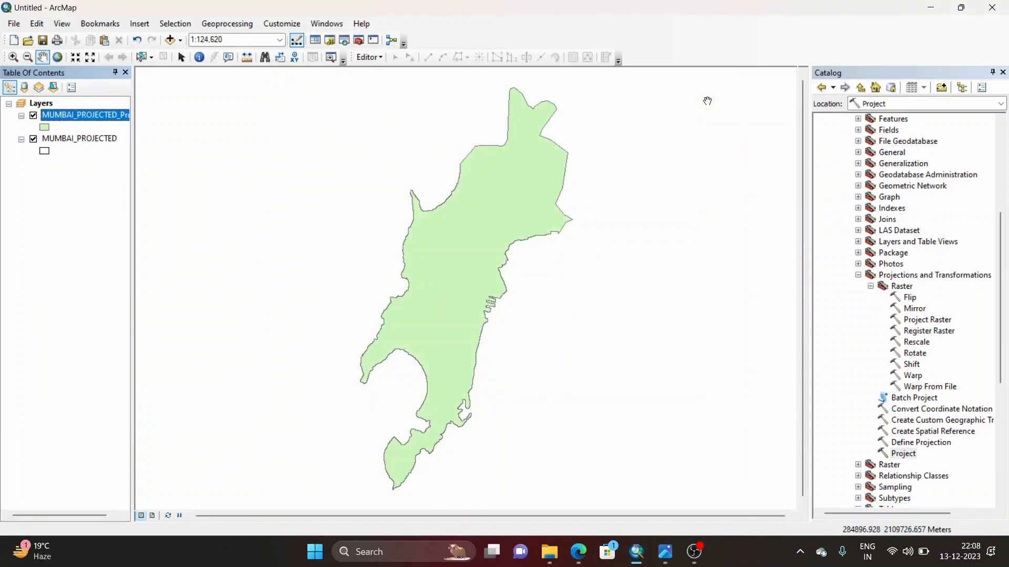
pyautogui.scroll(4, 872, 327)
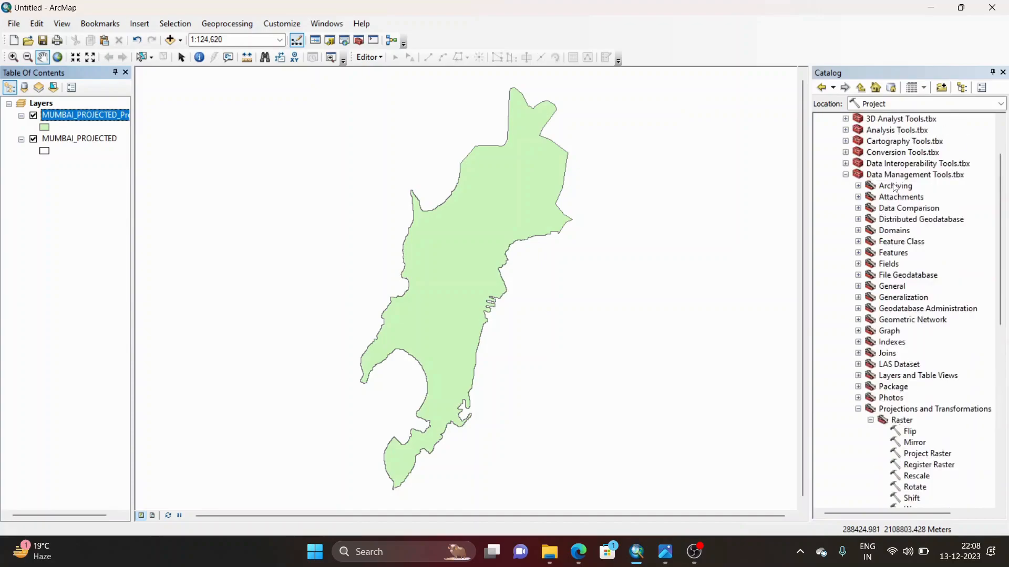
pyautogui.scroll(-5, 895, 187)
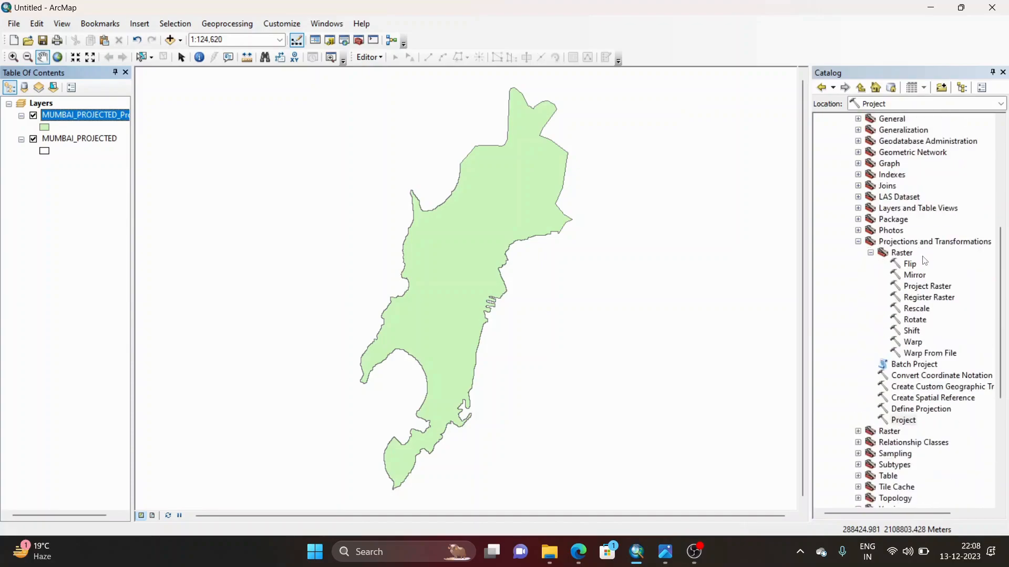